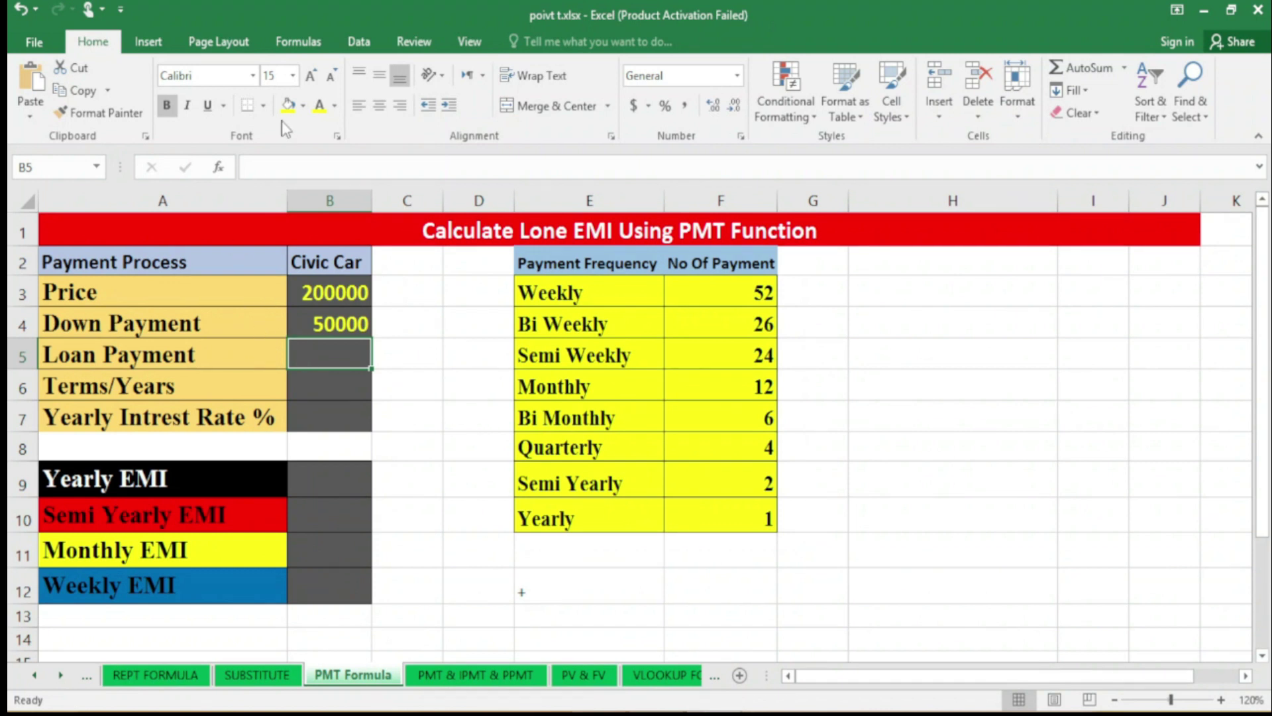
left_click(259, 482)
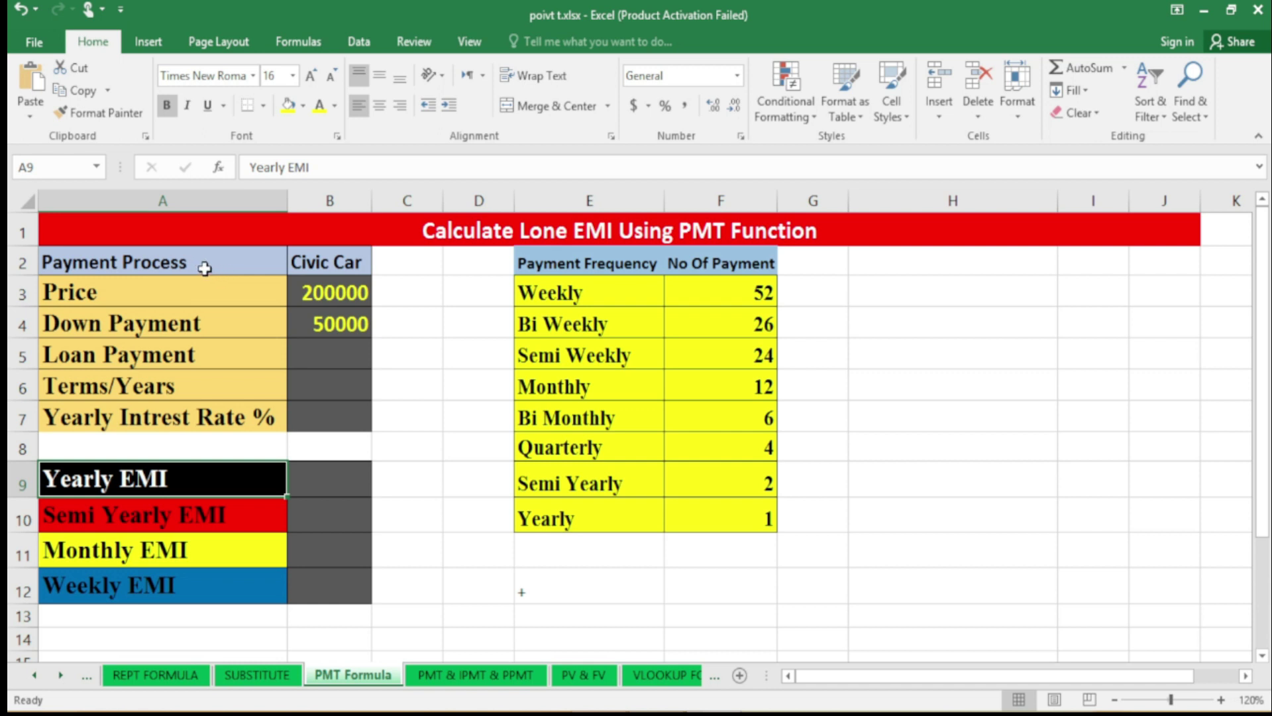
left_click(312, 264)
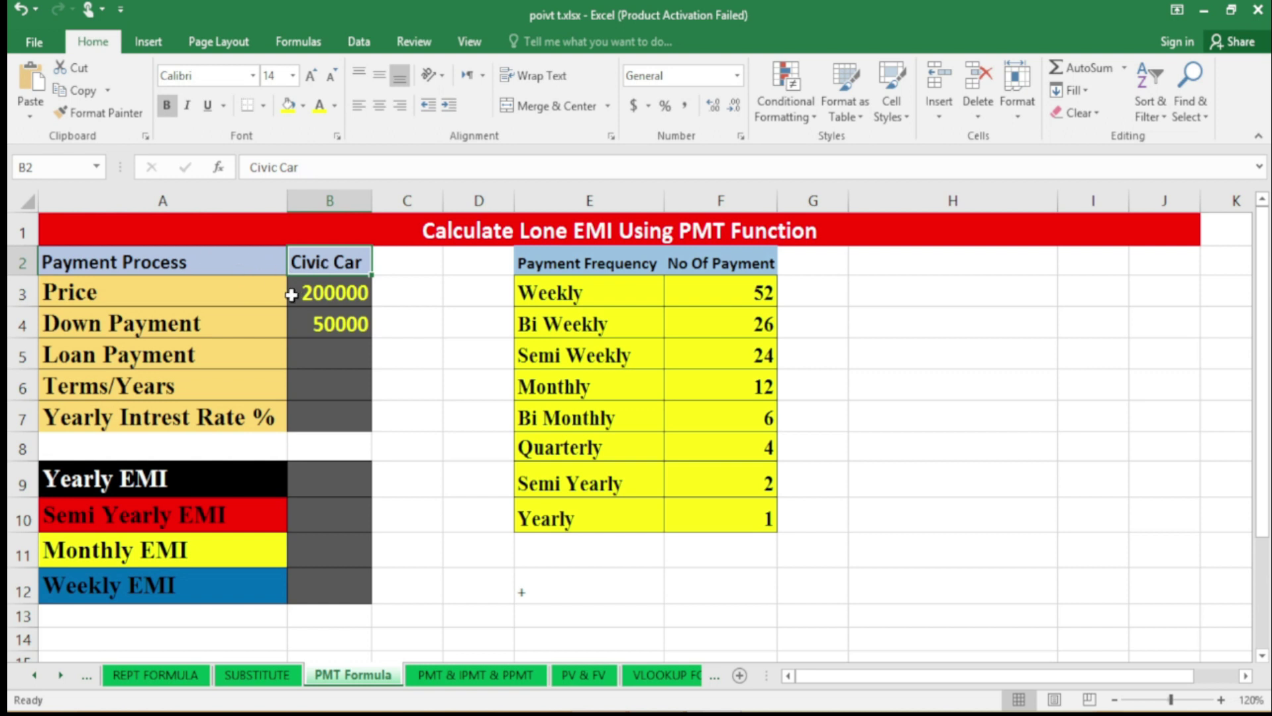
left_click(137, 295)
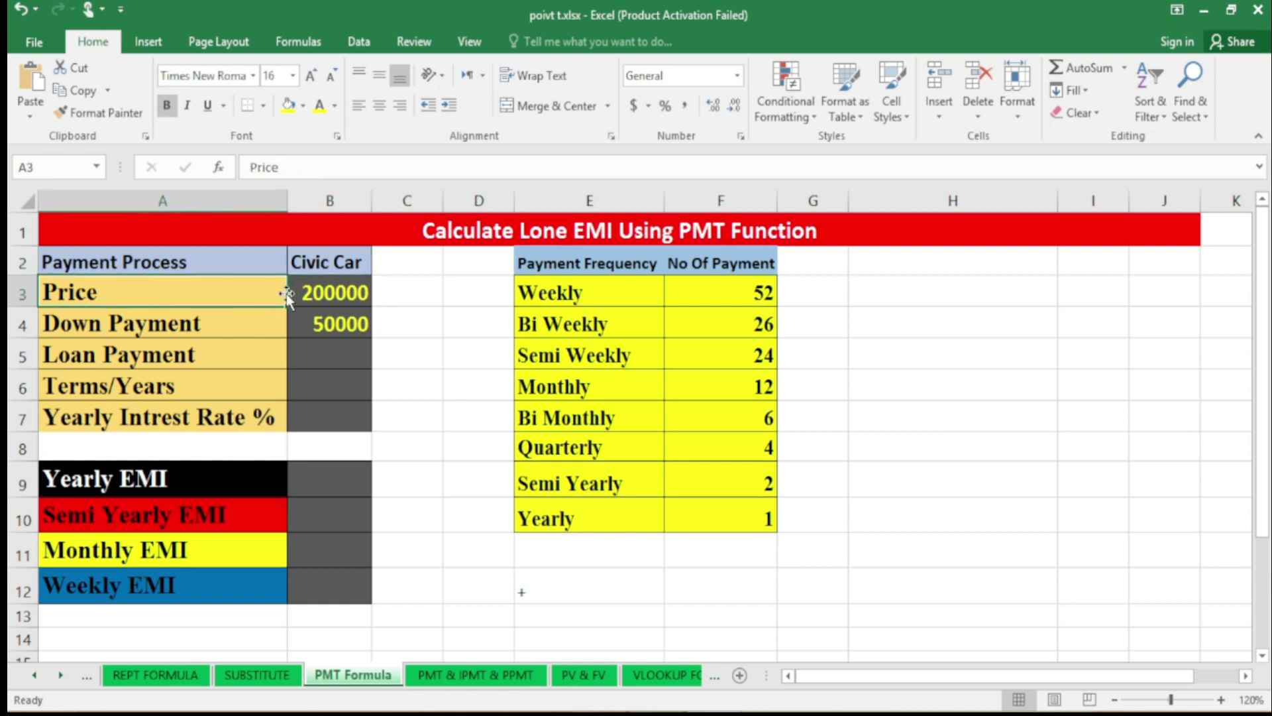
left_click(332, 293)
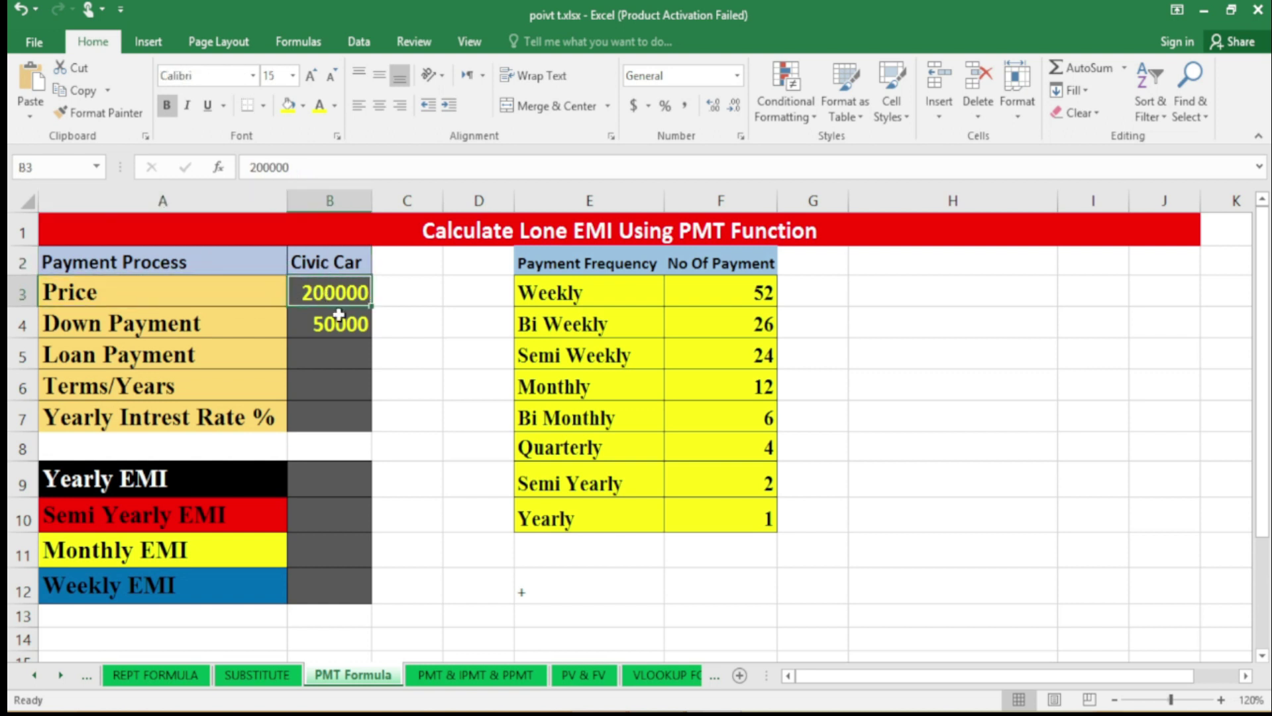
left_click(196, 323)
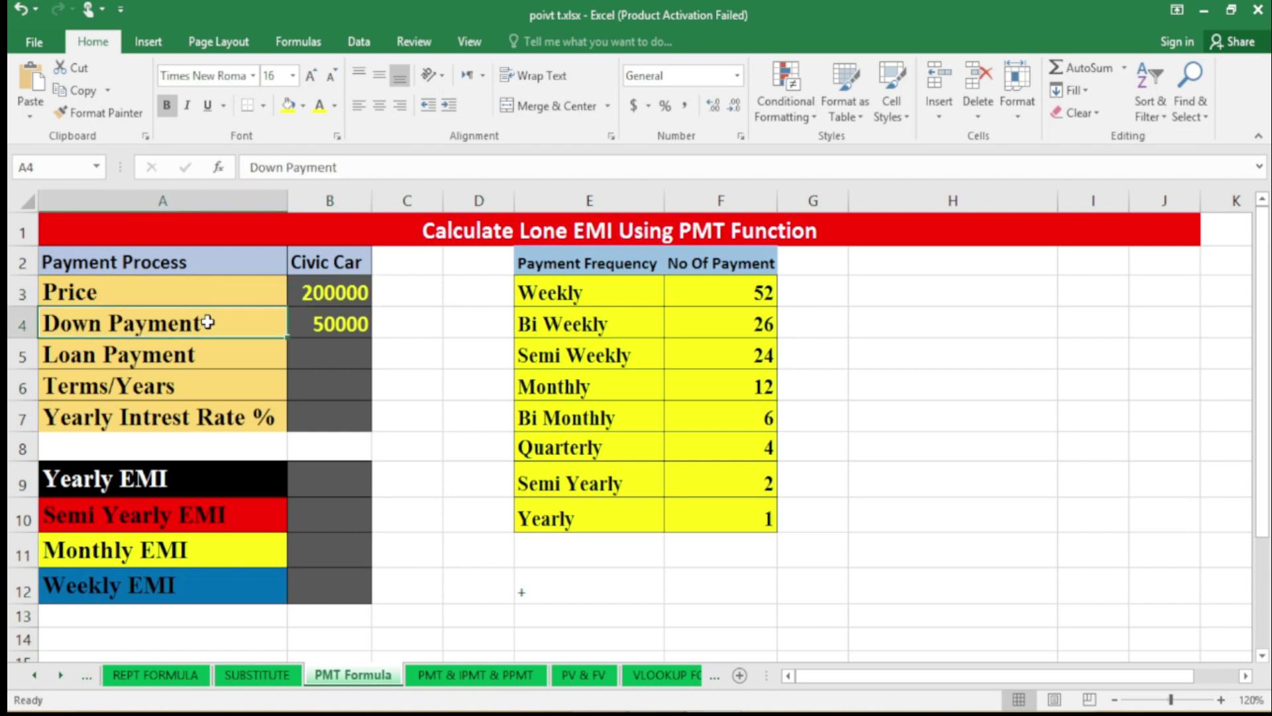
left_click(210, 358)
Calculate the Loan Payment in B5 as the price minus the down payment with the formula =B3-B4.
left_click(346, 358)
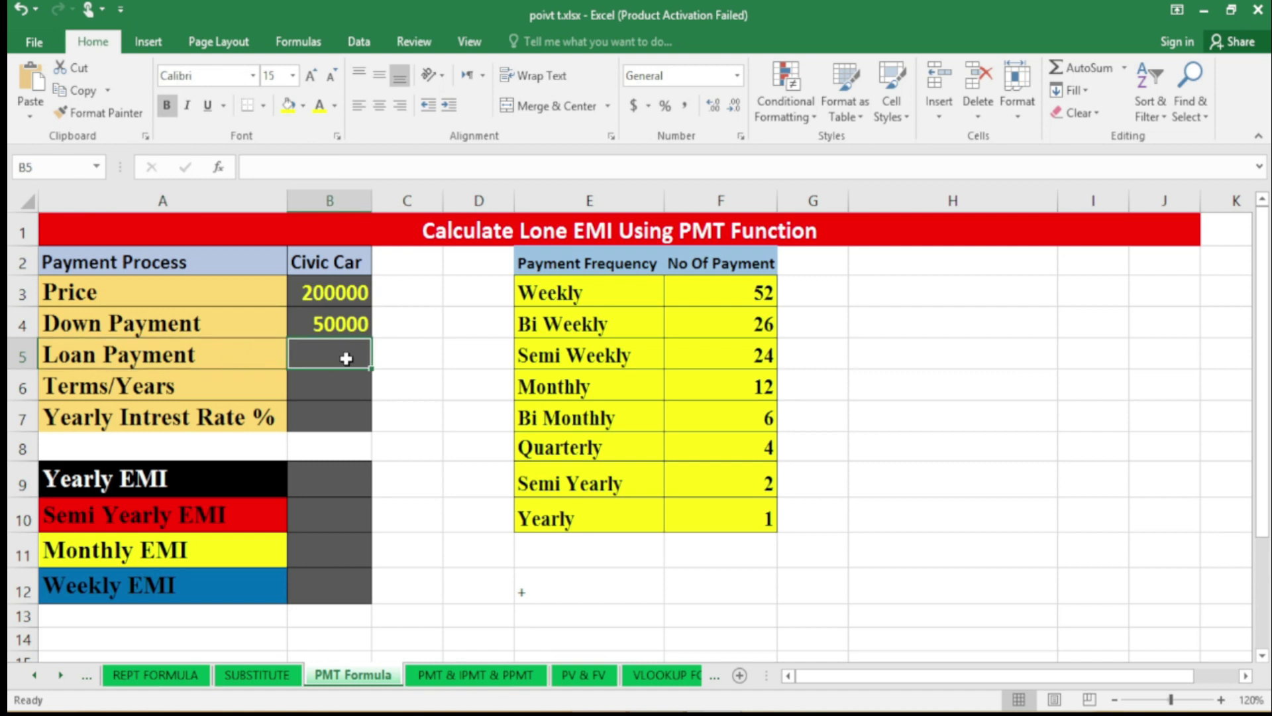
type("=")
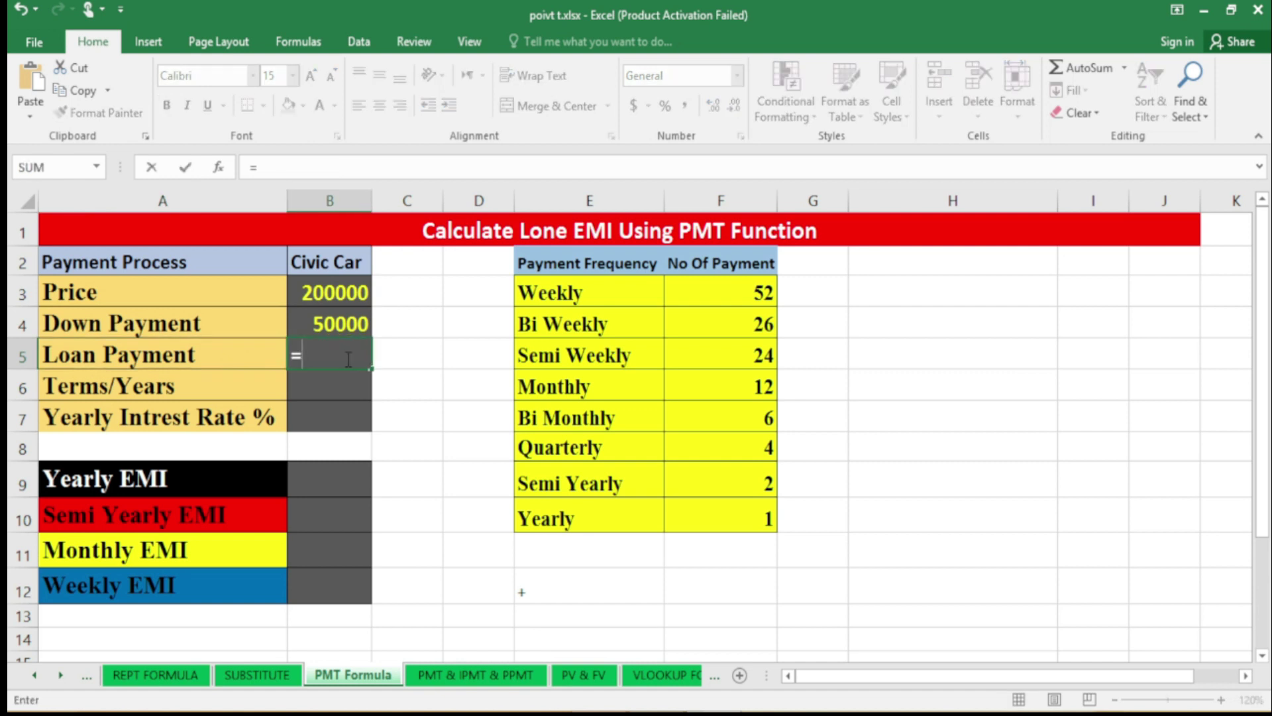
left_click(339, 299)
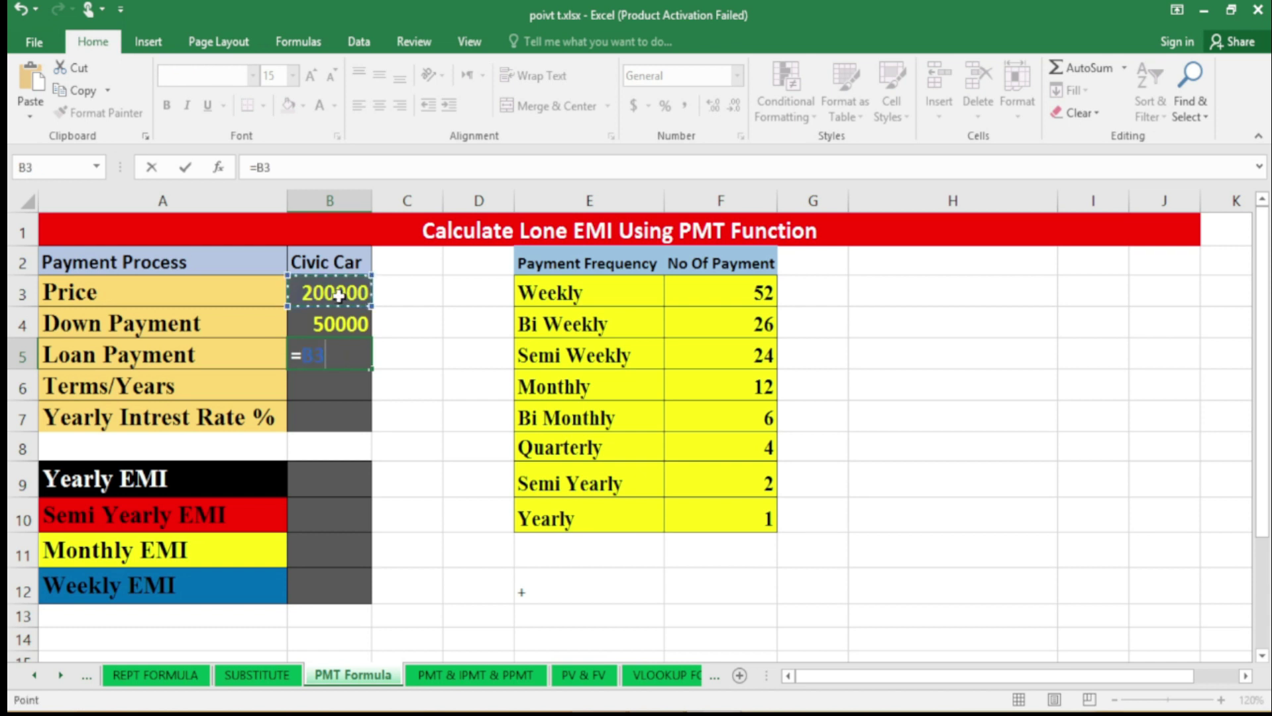
type("-")
left_click(339, 330)
key("Return")
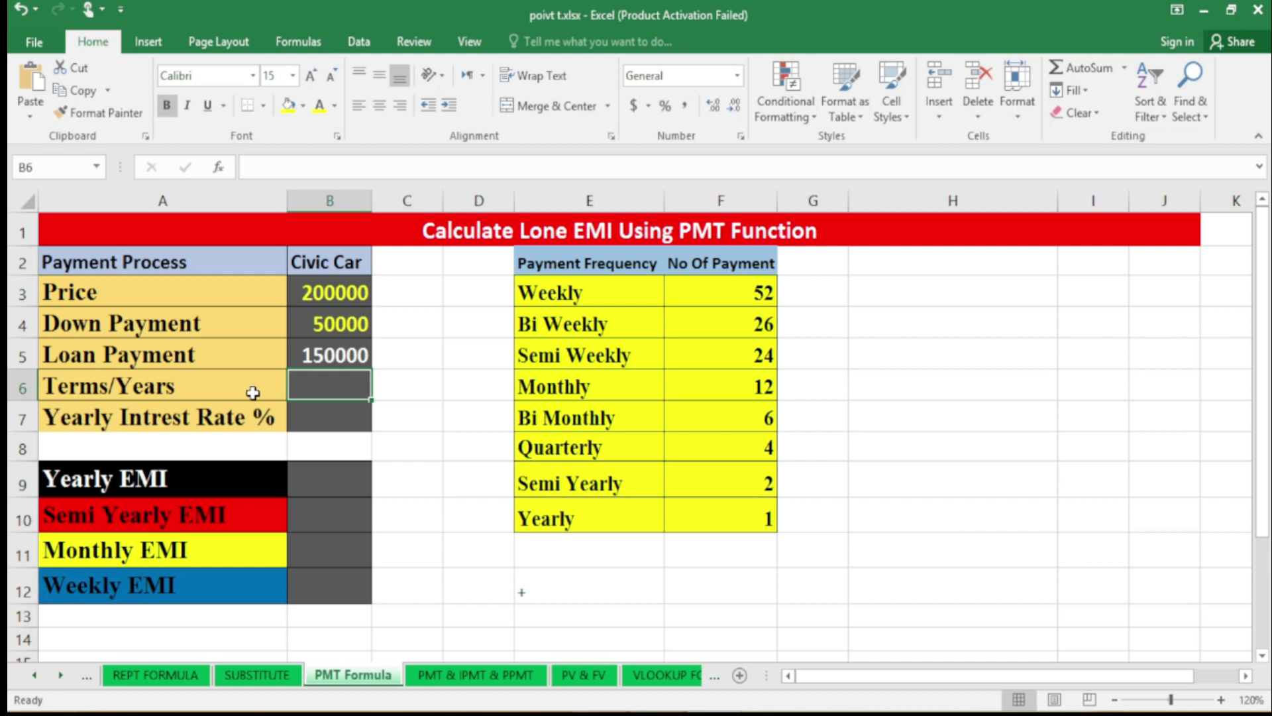
Enter 4 for Terms/Years in B6 and 5% for the yearly interest rate in B7.
type("4")
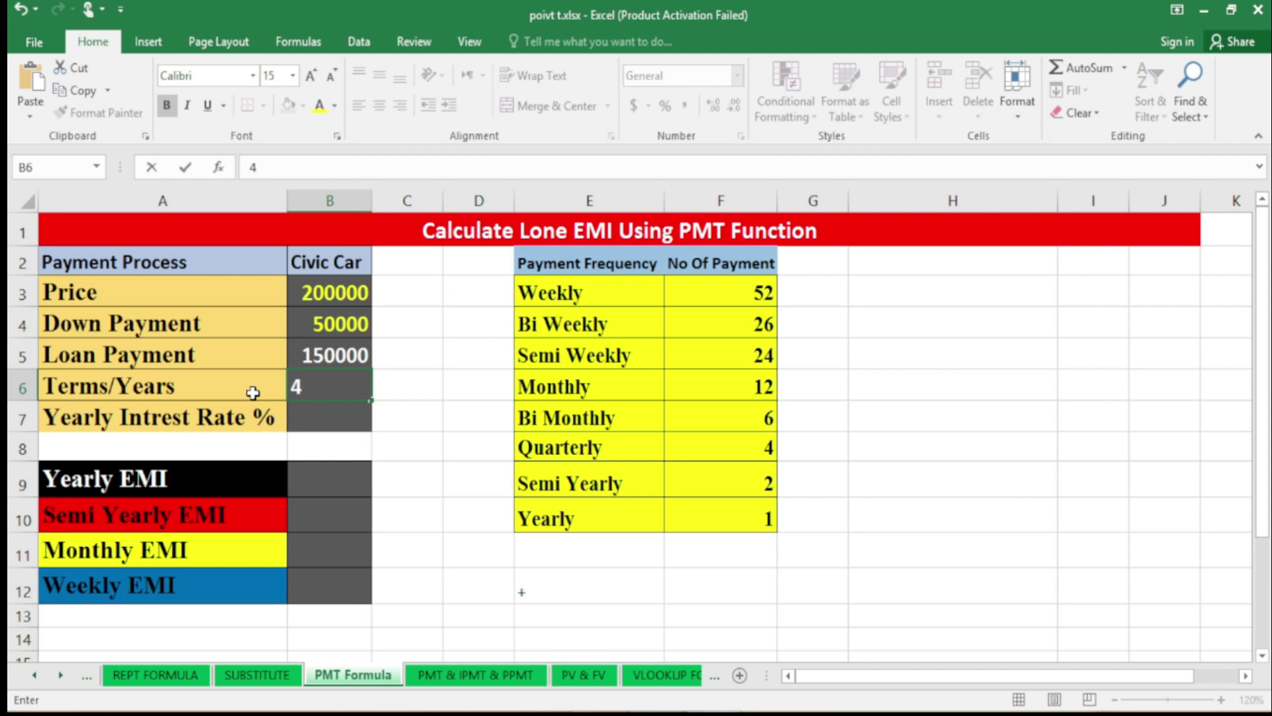
key("Return")
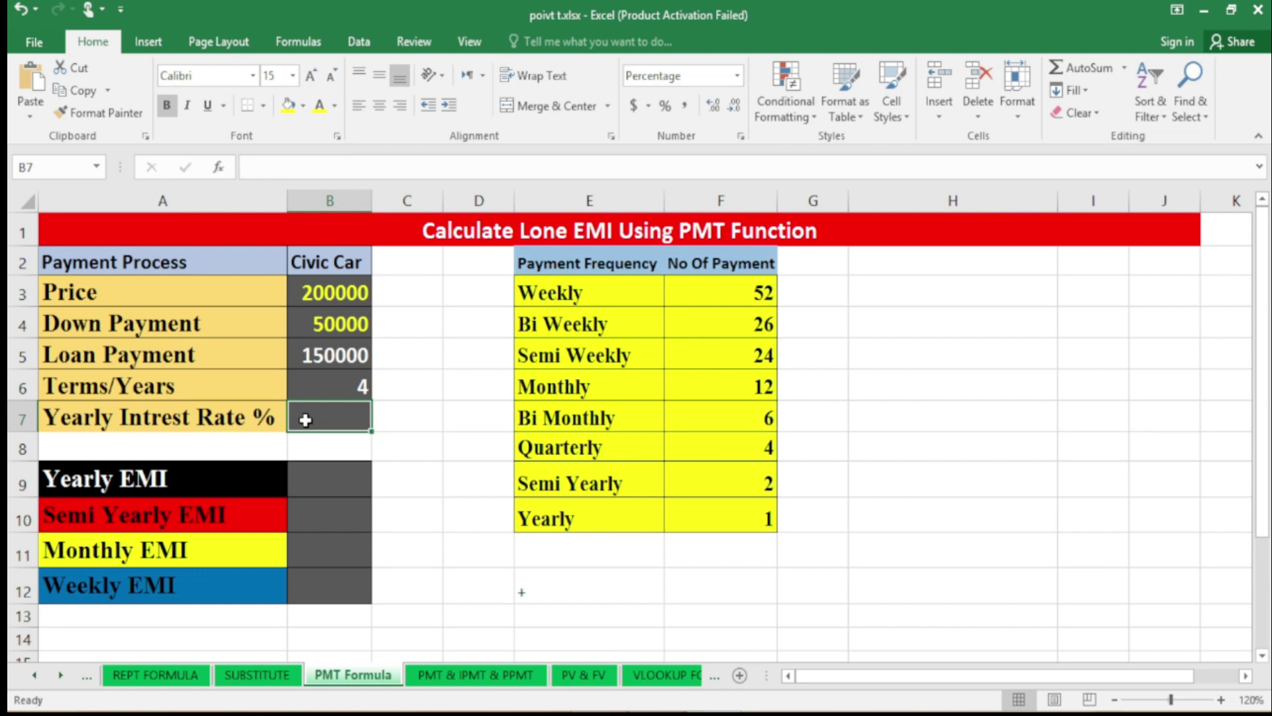
type("5")
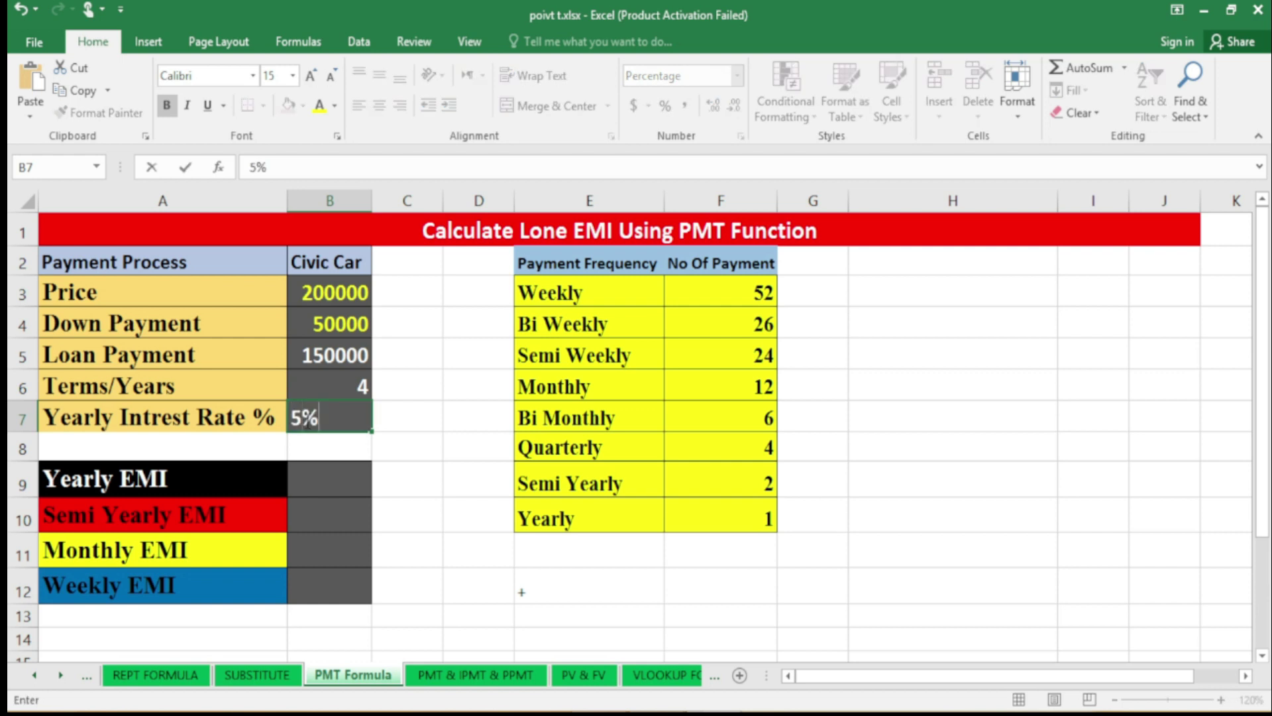
Calculate the Yearly EMI in B9 with the formula =PMT(B7,B6,B5).
left_click(352, 486)
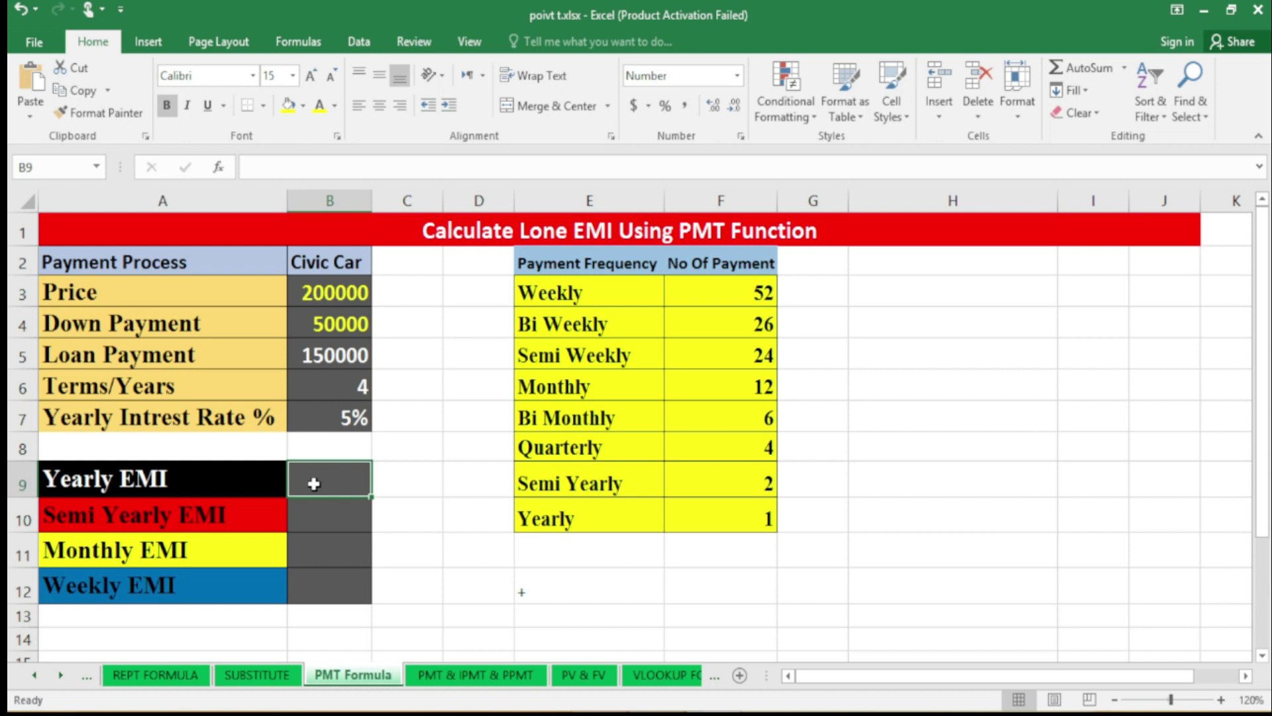
type("=")
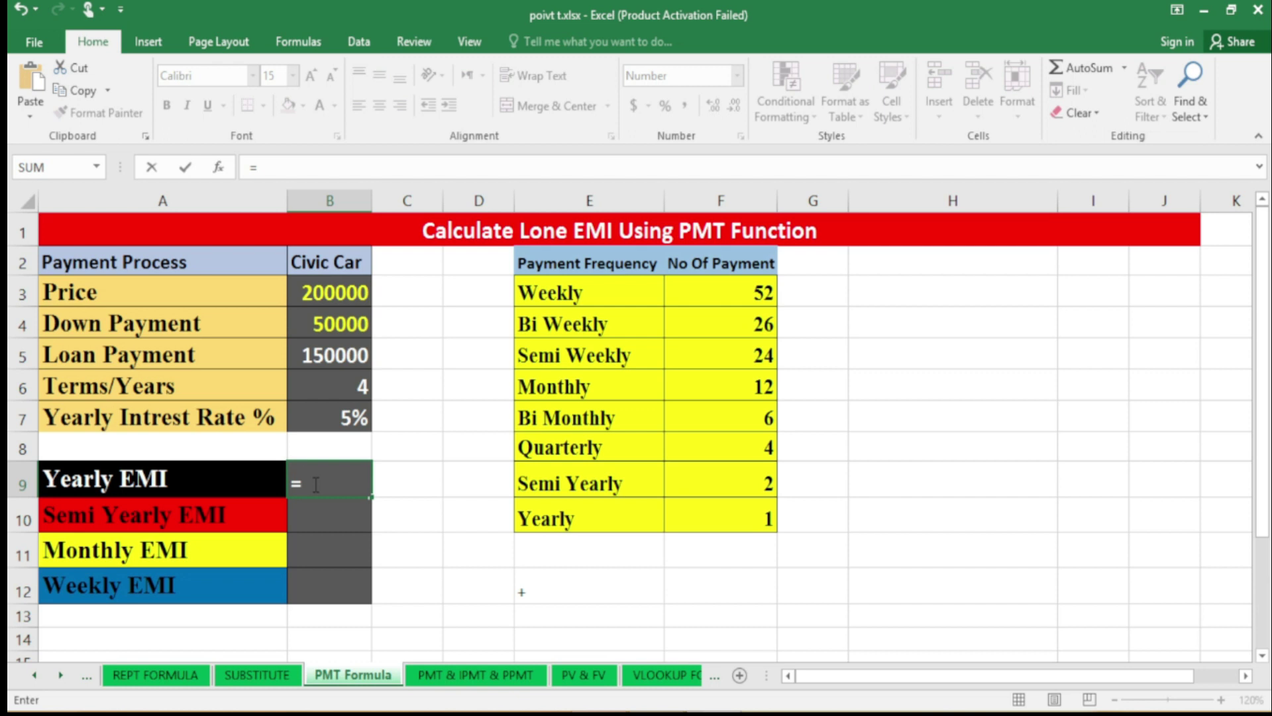
type("pmt")
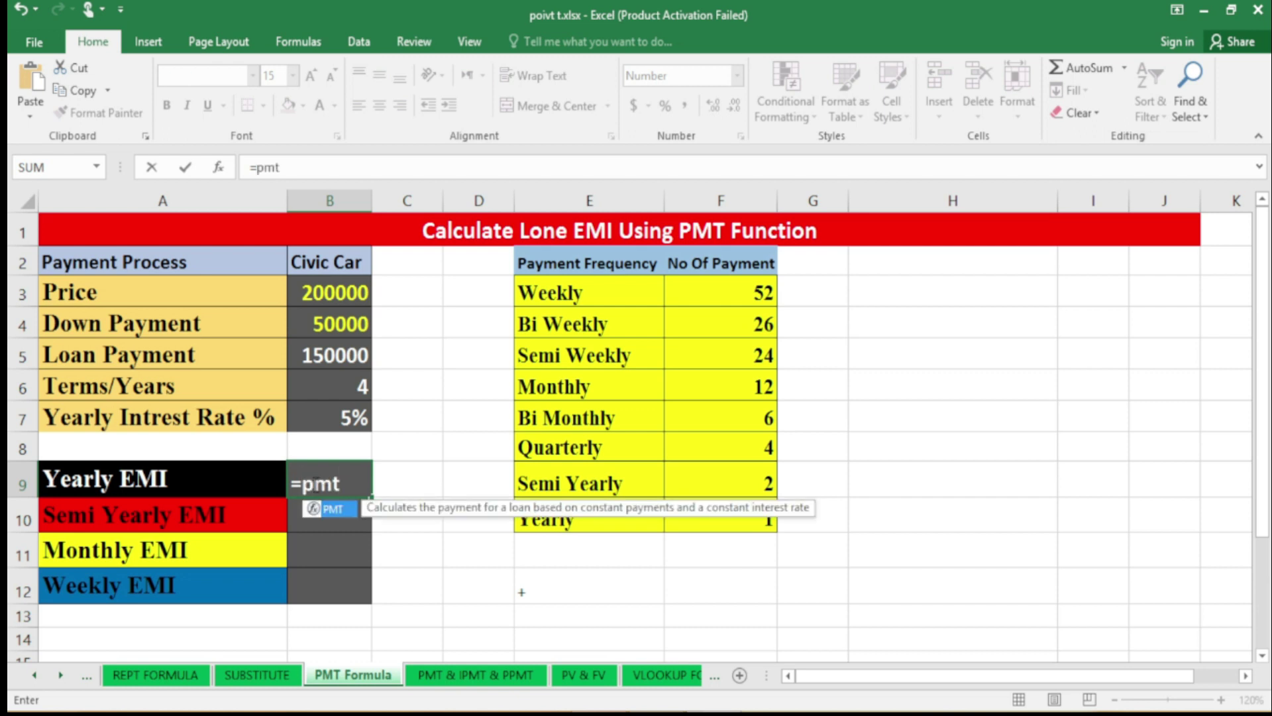
key("Tab")
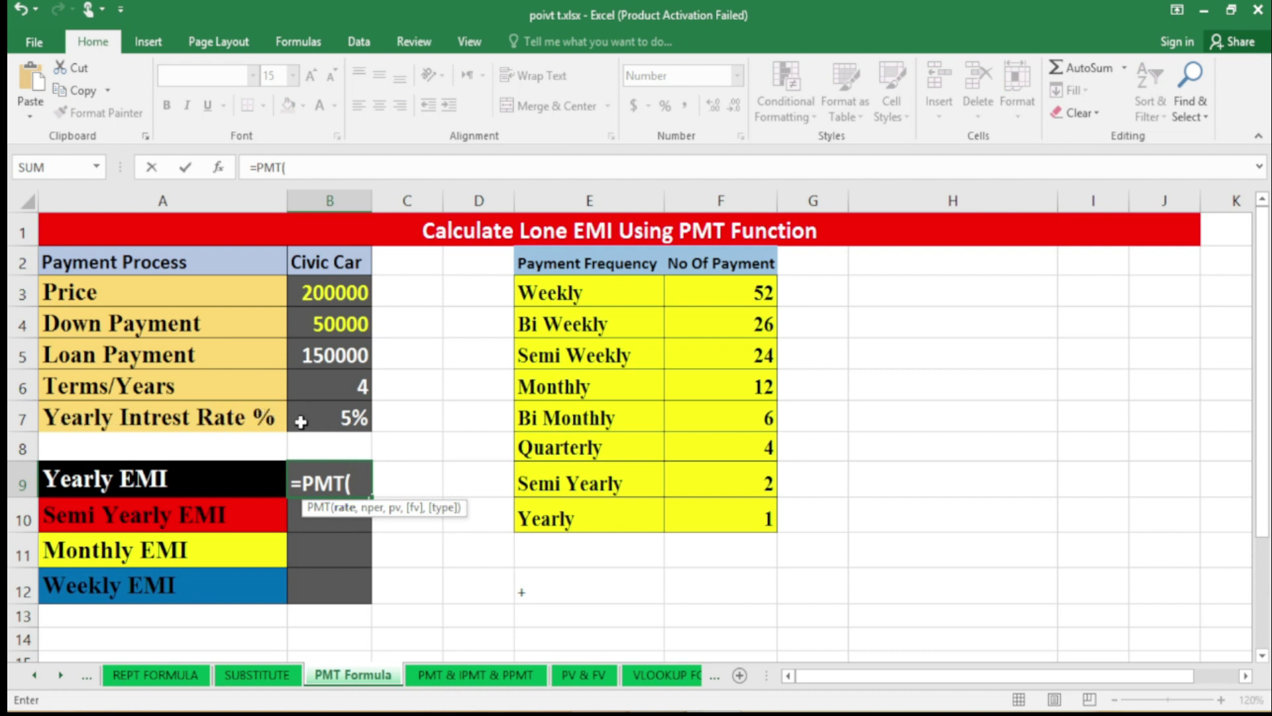
left_click(321, 418)
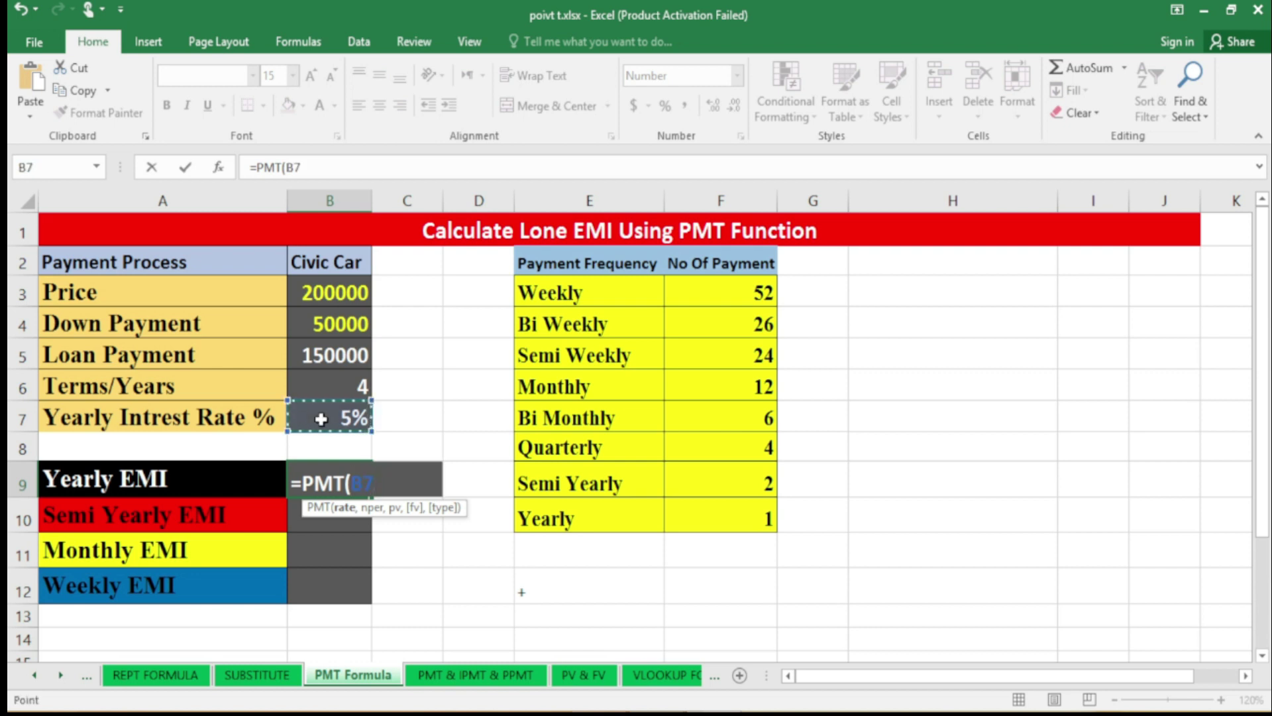
type(",")
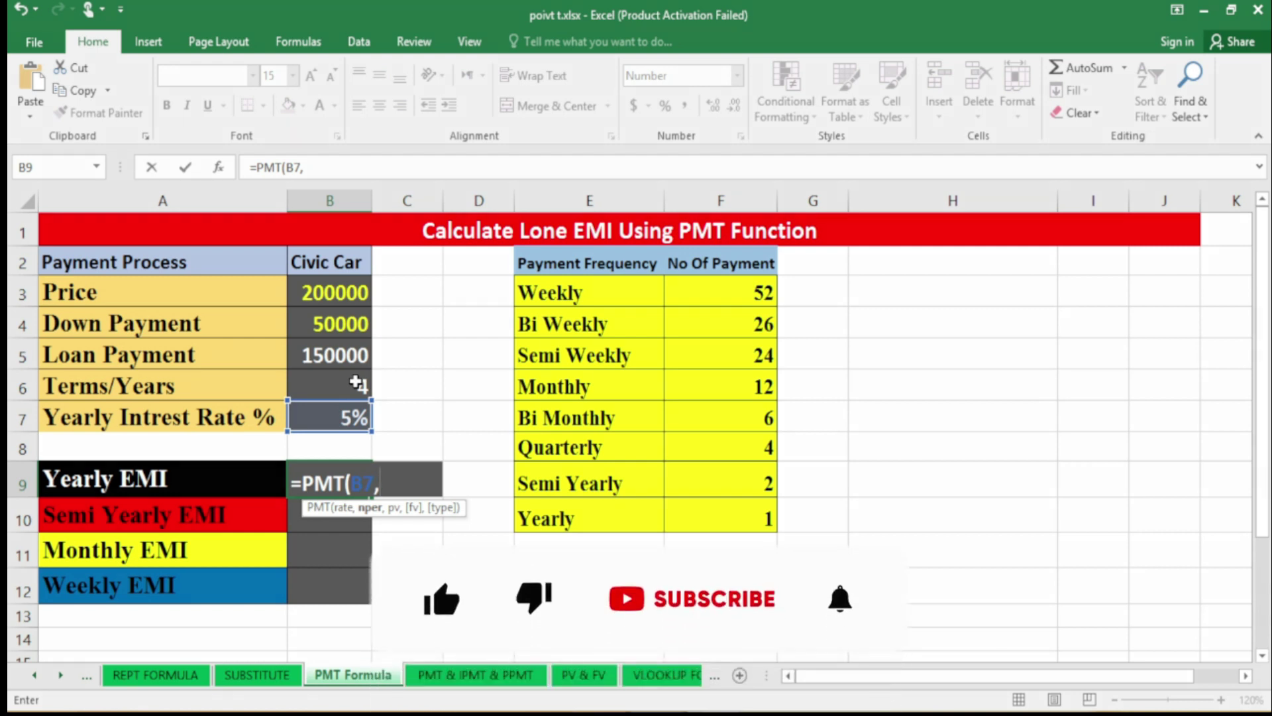
left_click(357, 383)
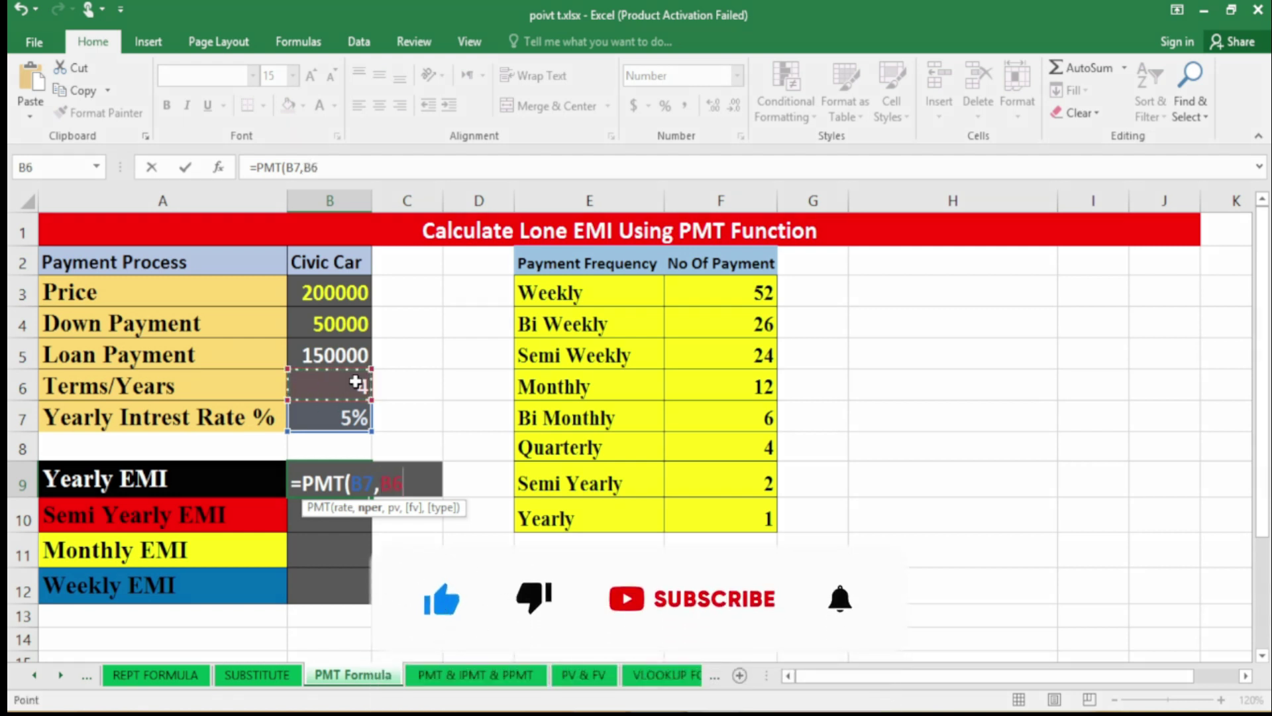
type(",")
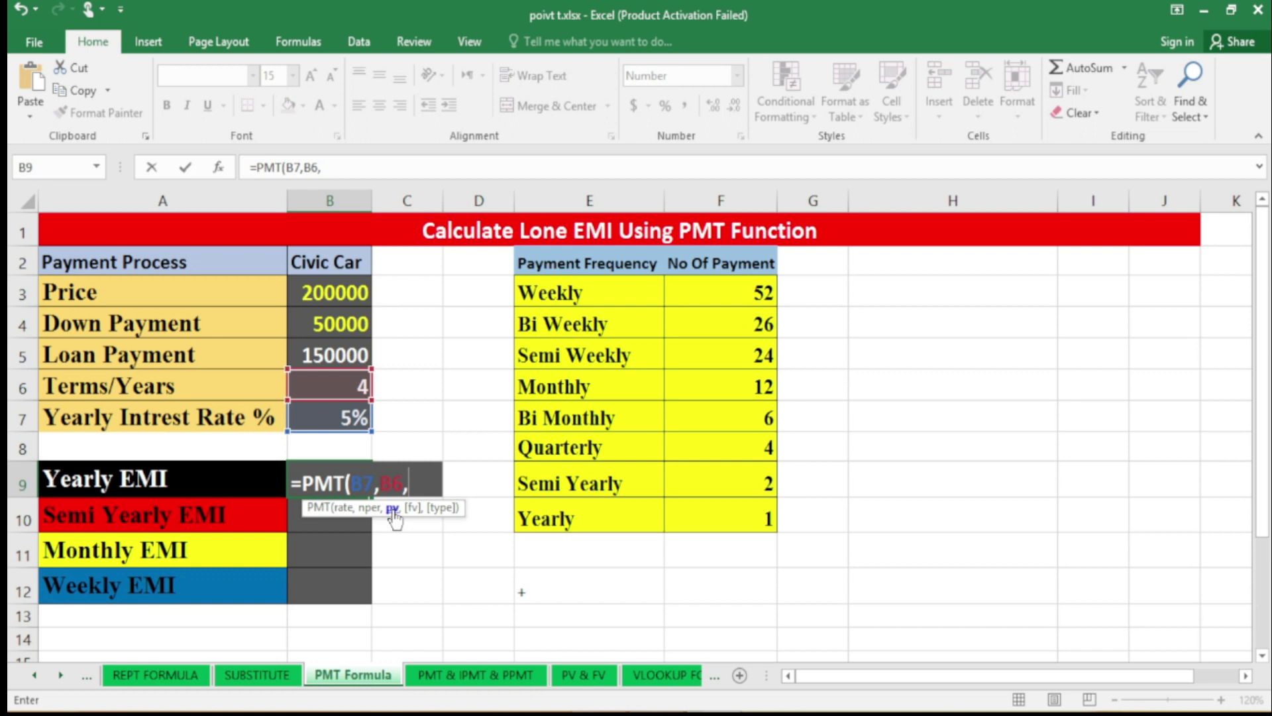
left_click(333, 358)
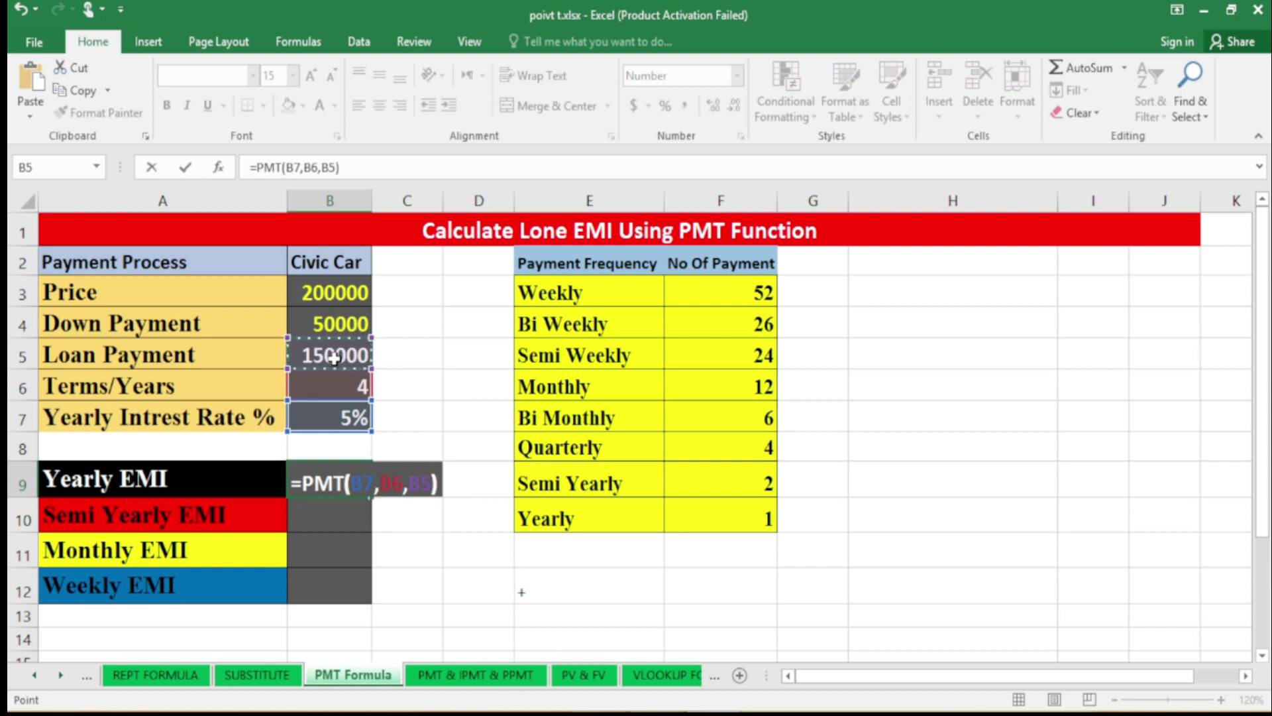
key("Return")
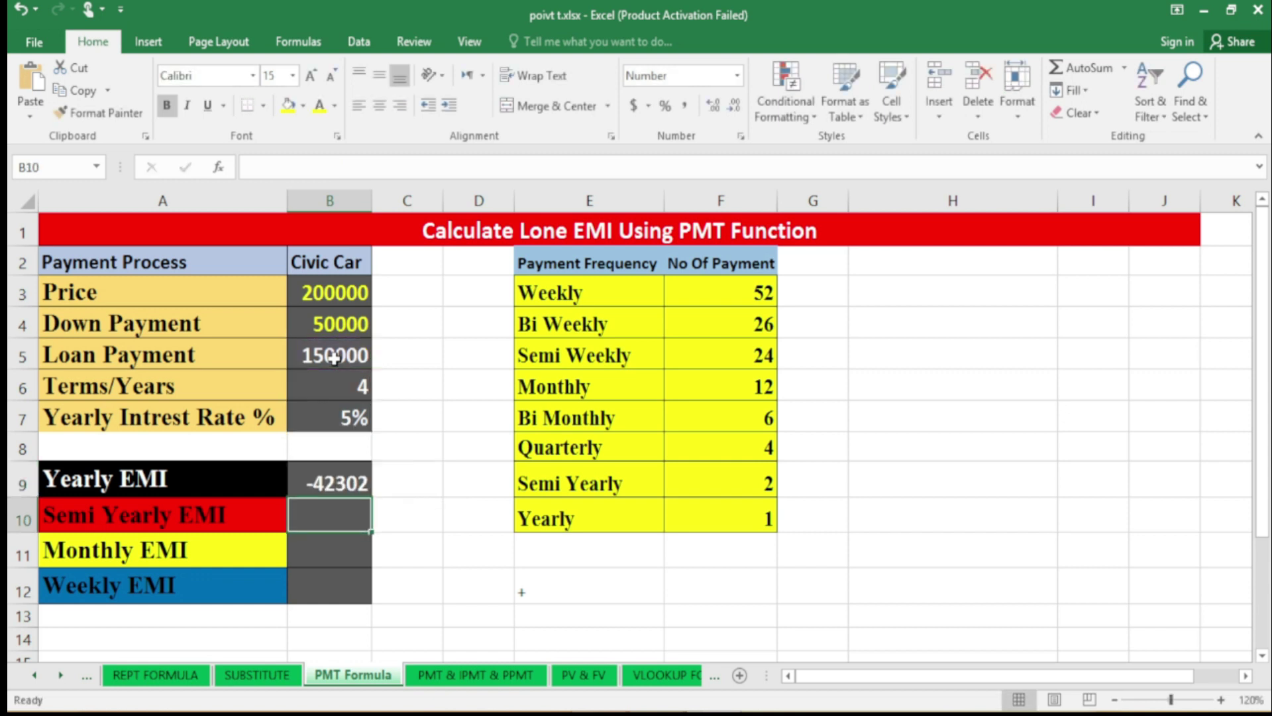
Add a minus sign before PMT in the Yearly EMI formula so it reads =-PMT(B7,B6,B5).
left_click(330, 483)
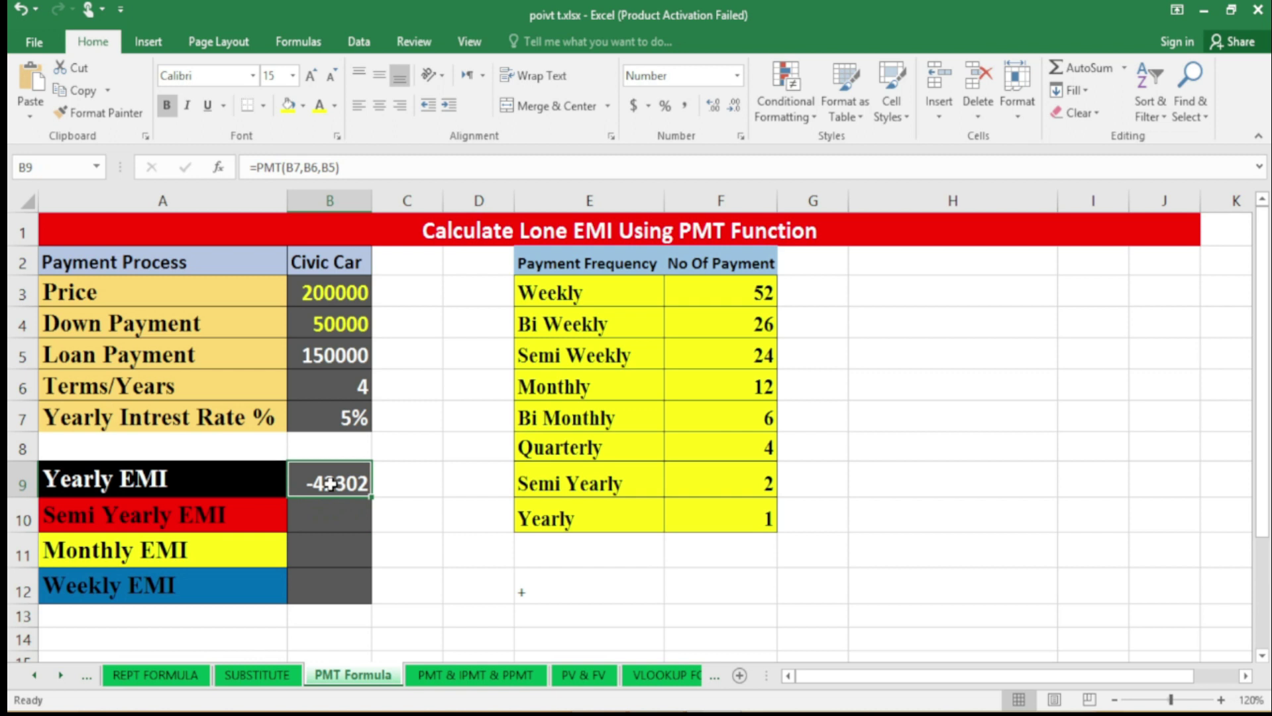
double_click(330, 483)
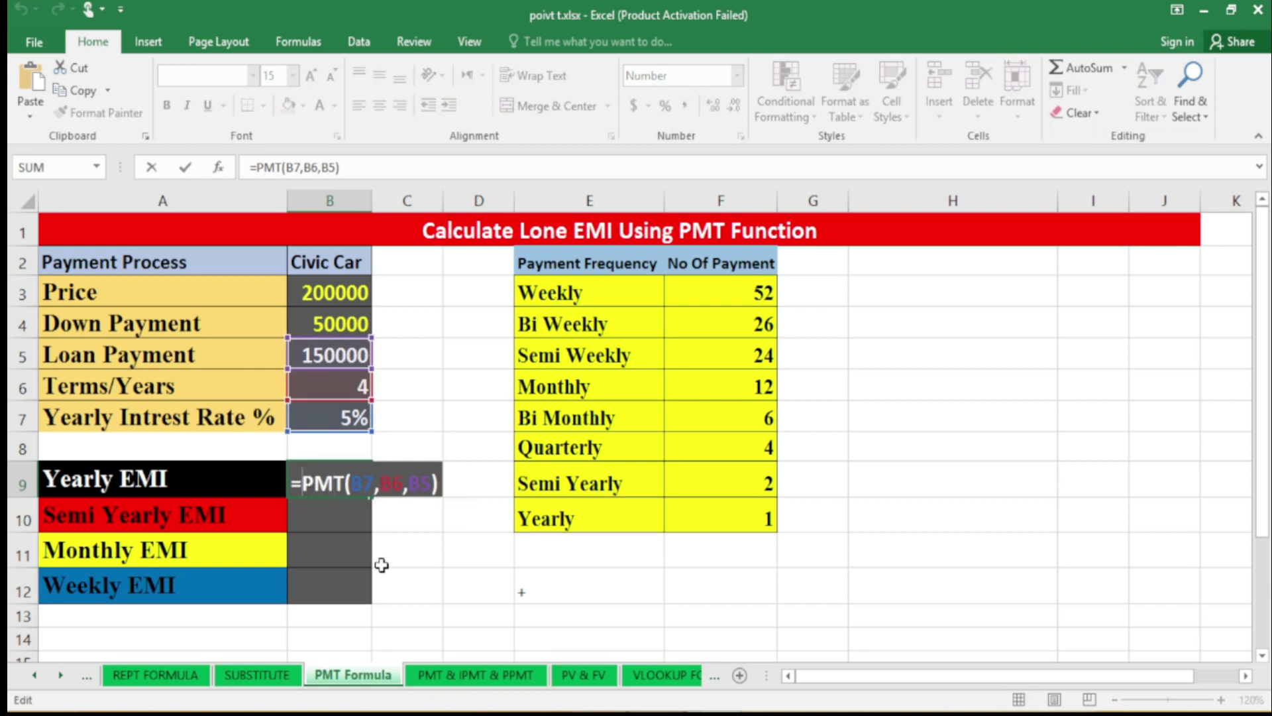
type("-")
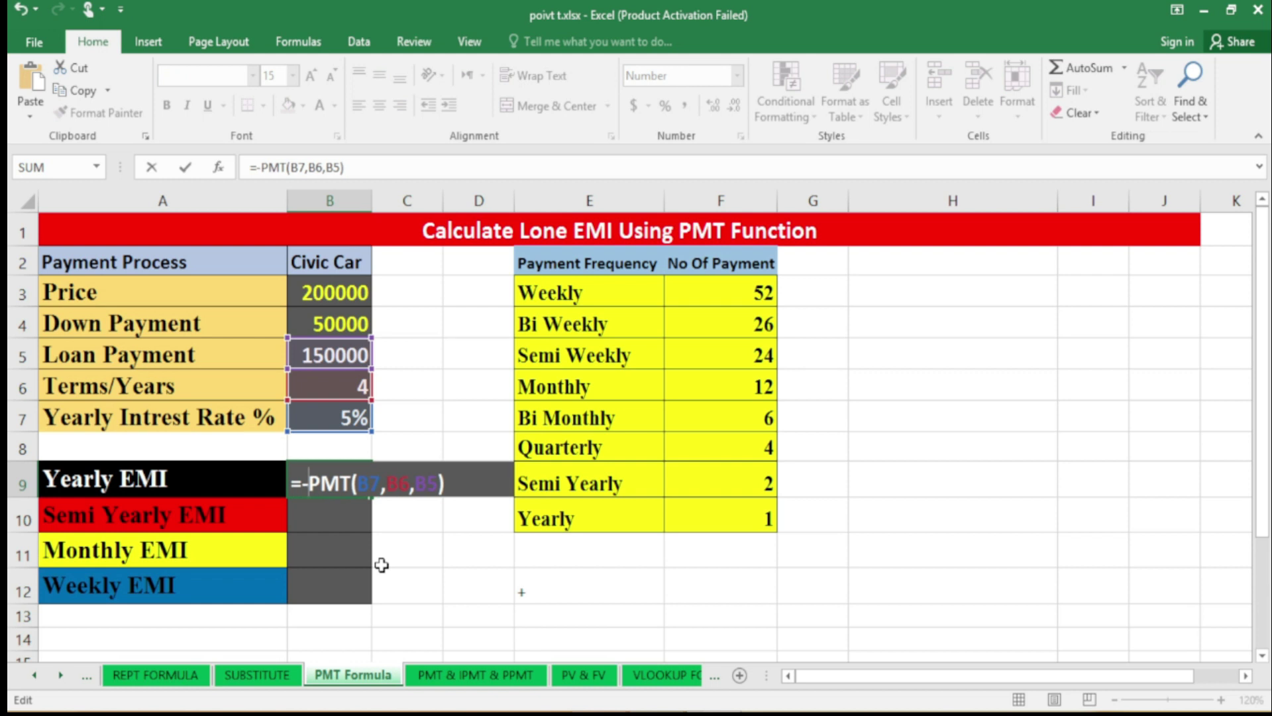
key("Return")
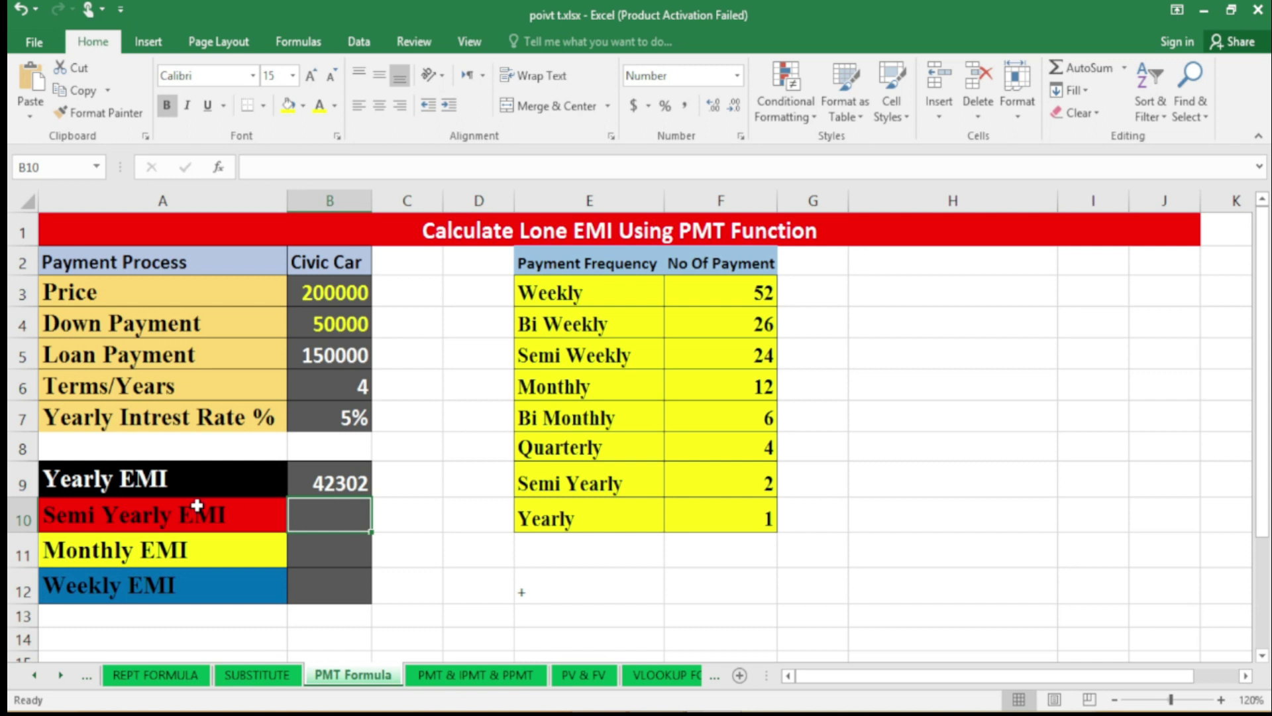
left_click(335, 485)
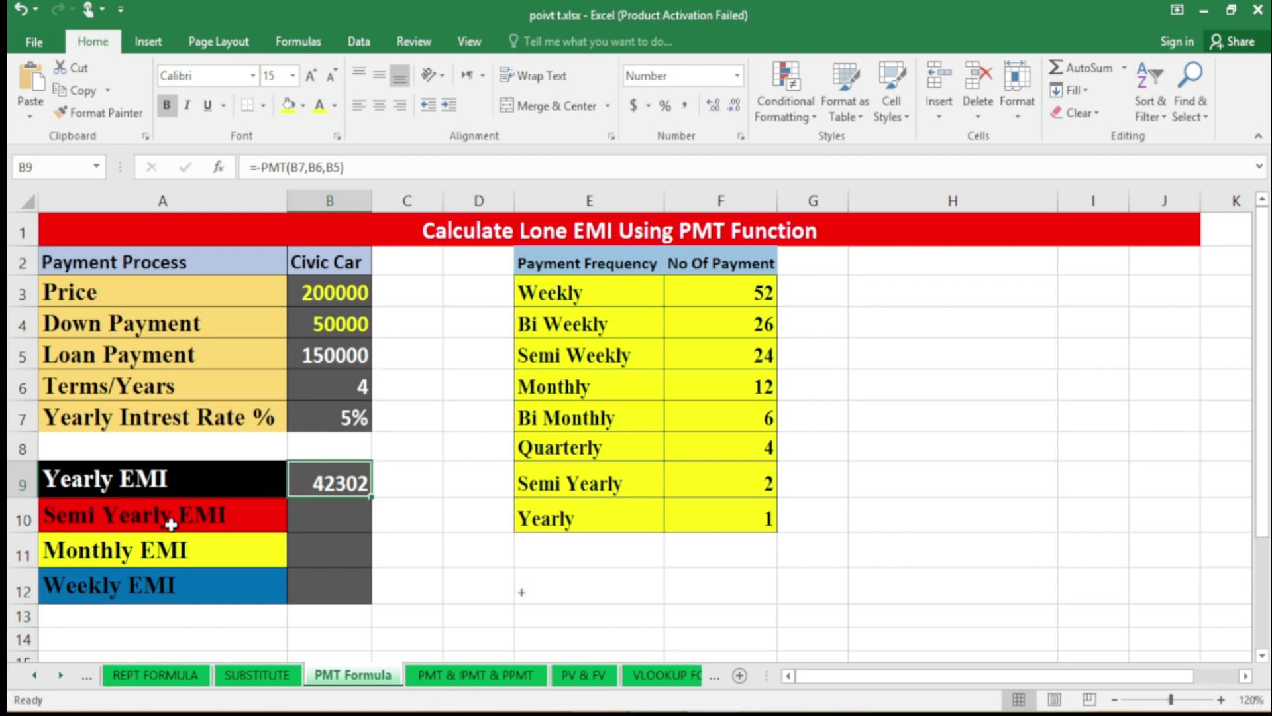
Calculate the Semi Yearly EMI in B10 with the formula =-PMT(B7/2,8,B5).
left_click(352, 520)
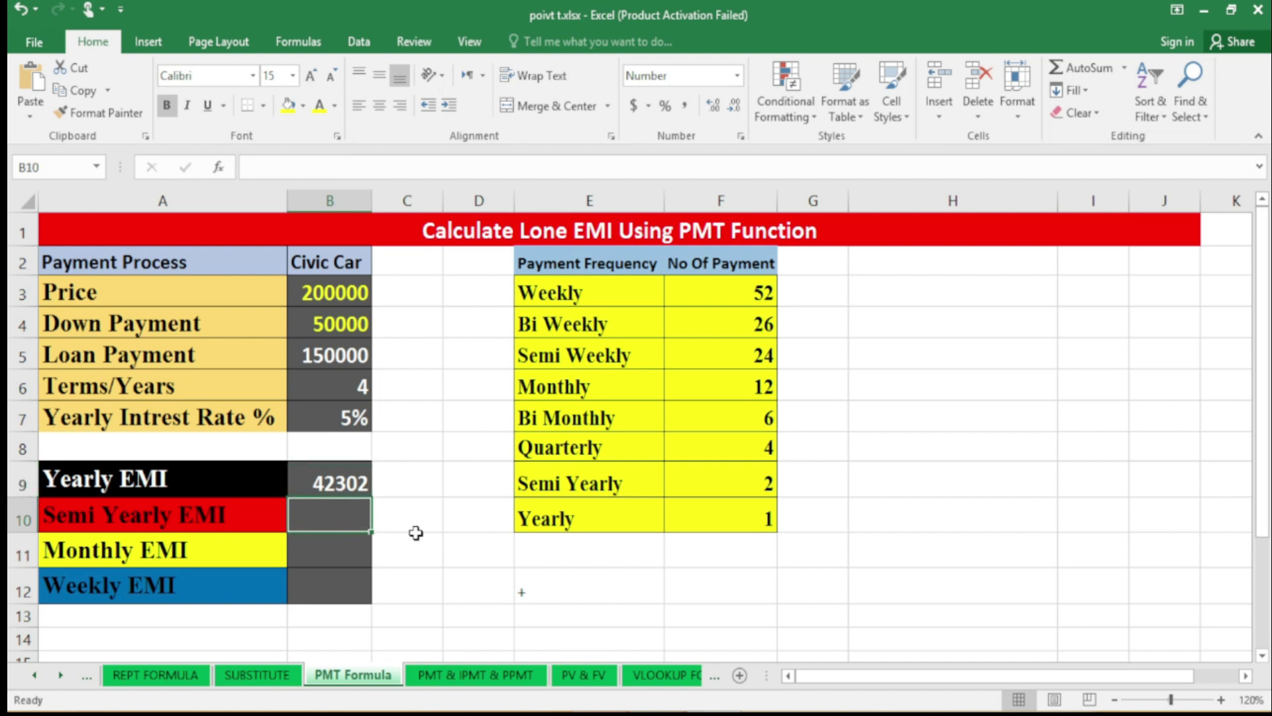
type("=-")
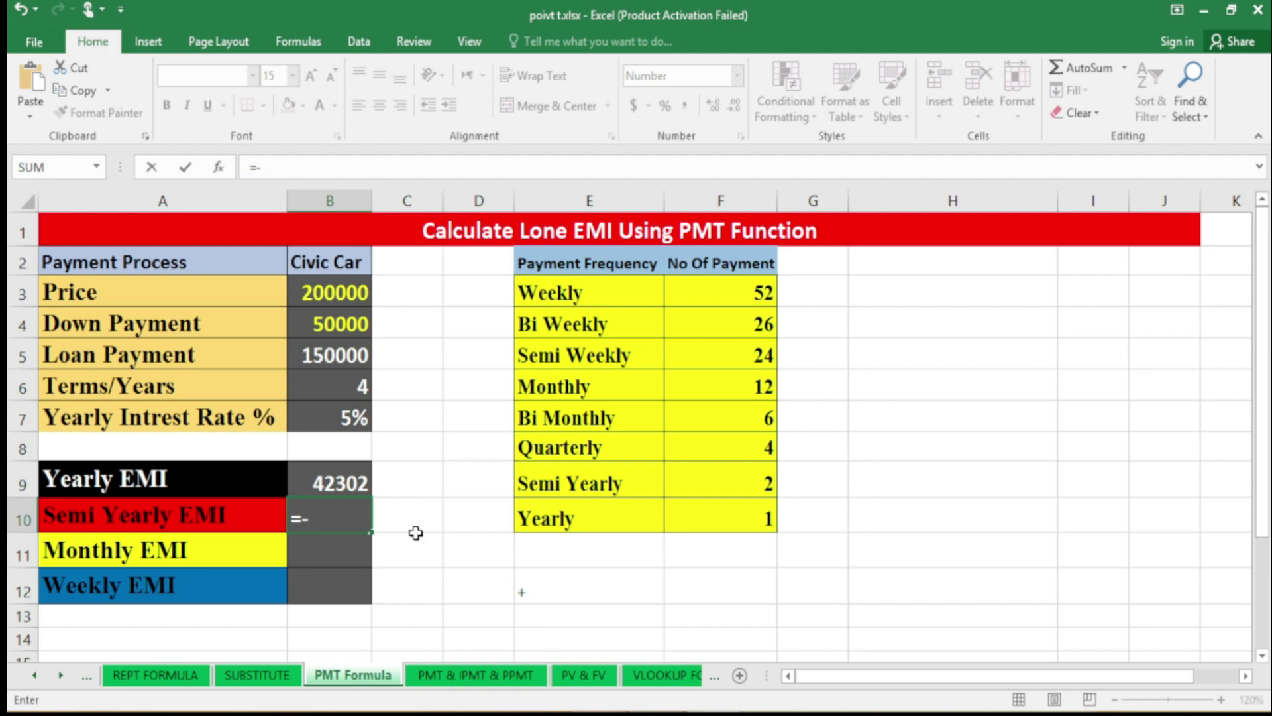
type("pmt")
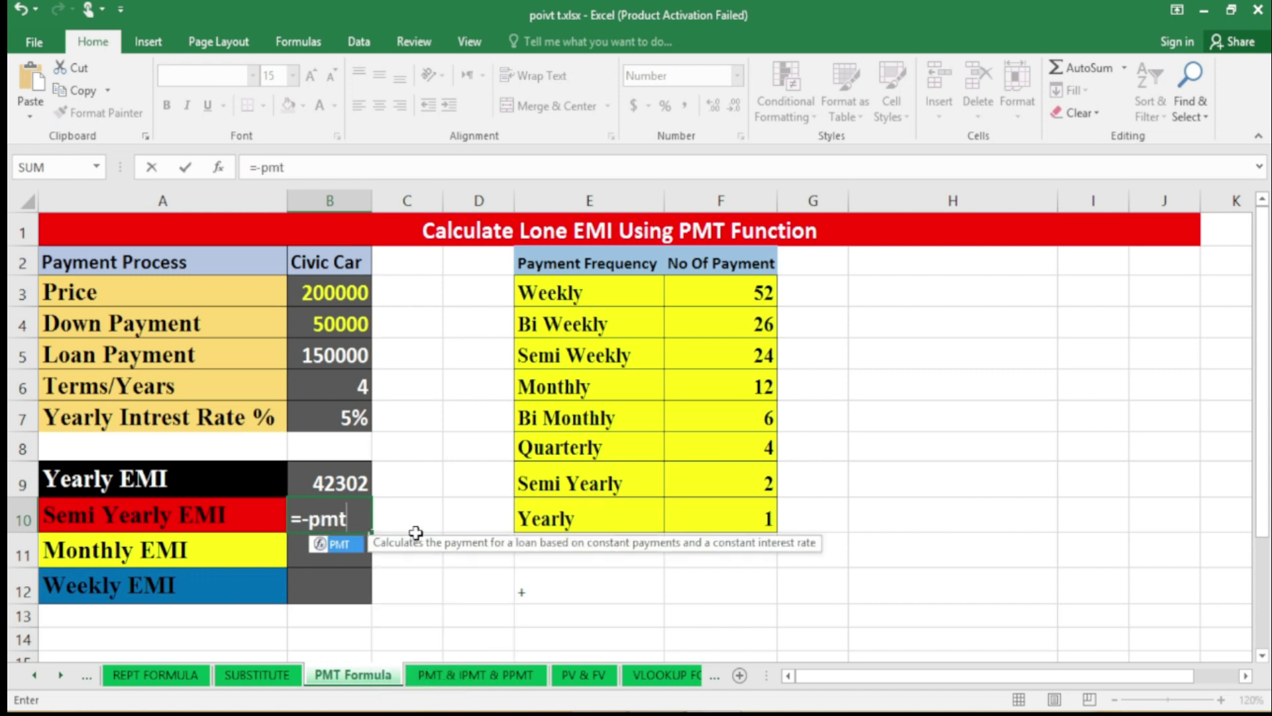
key("Tab")
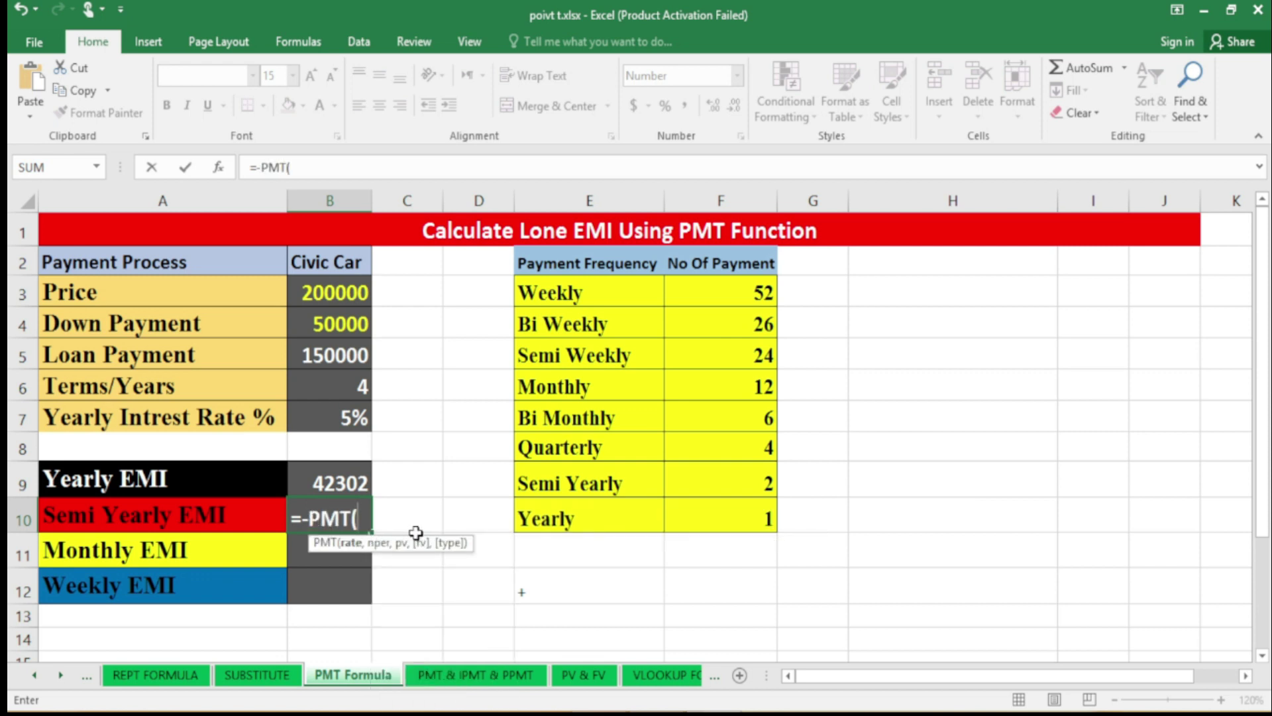
left_click(326, 419)
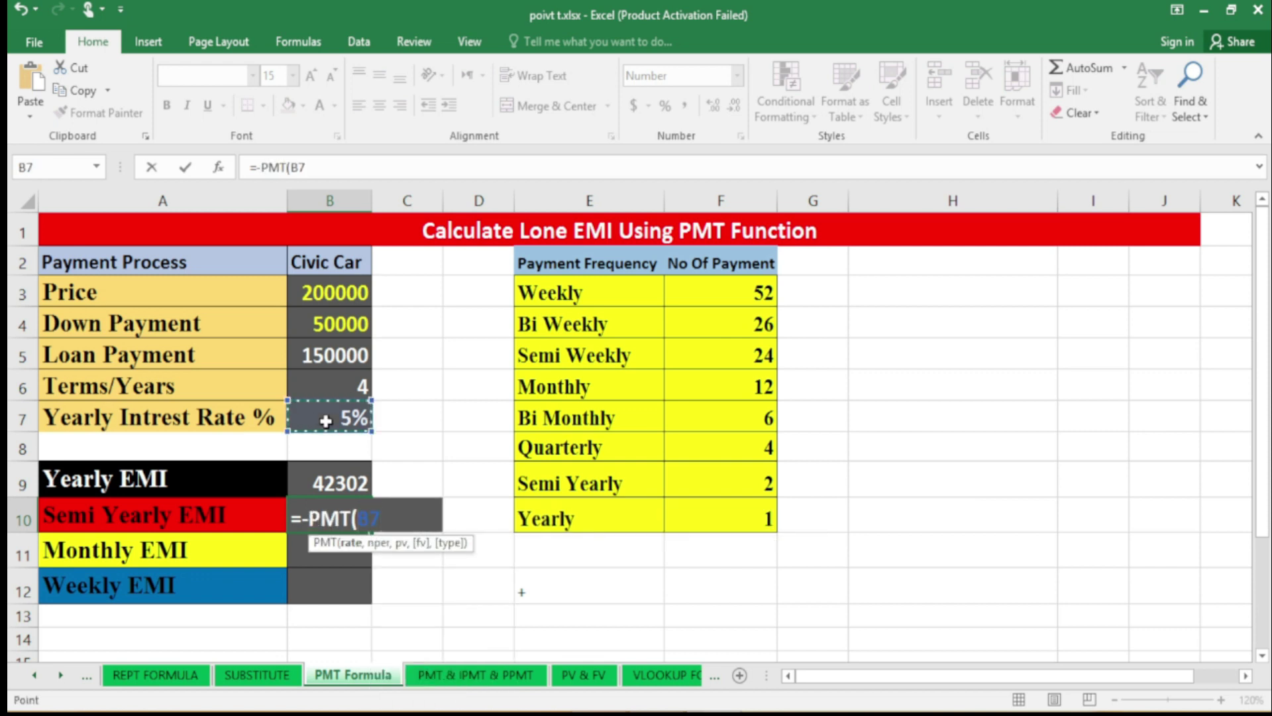
type(",")
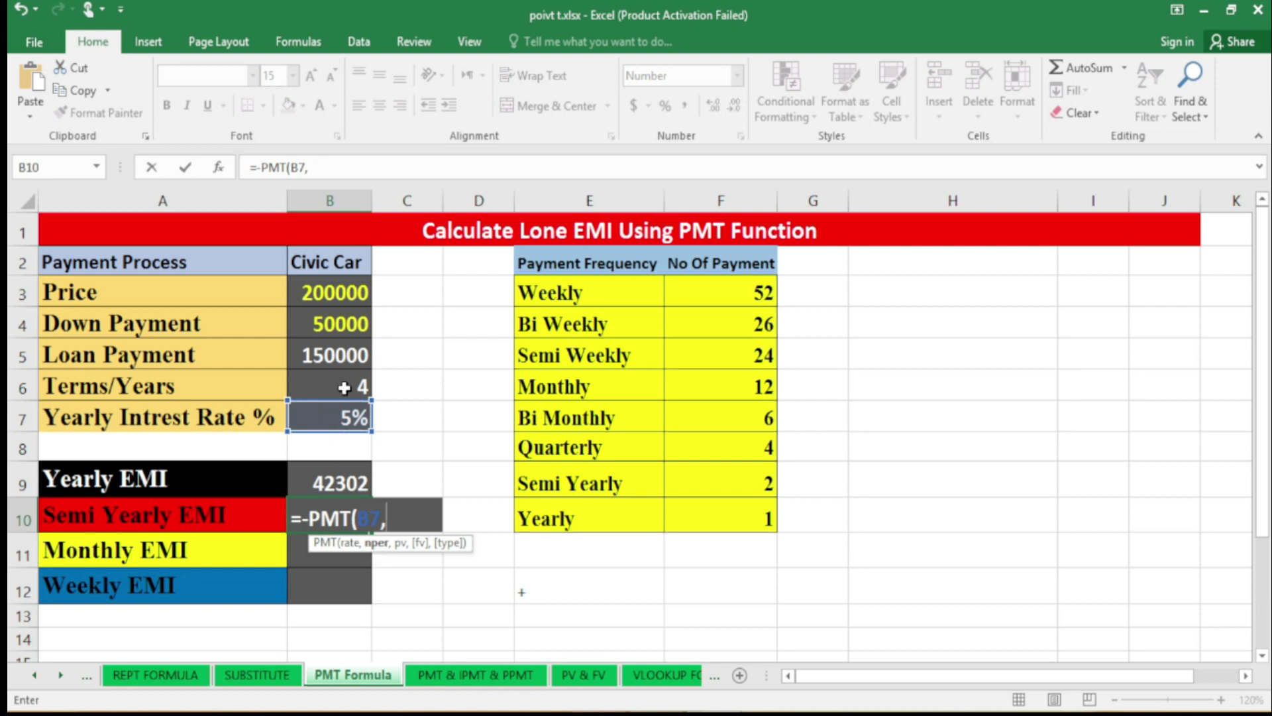
key("BackSpace")
type("/2")
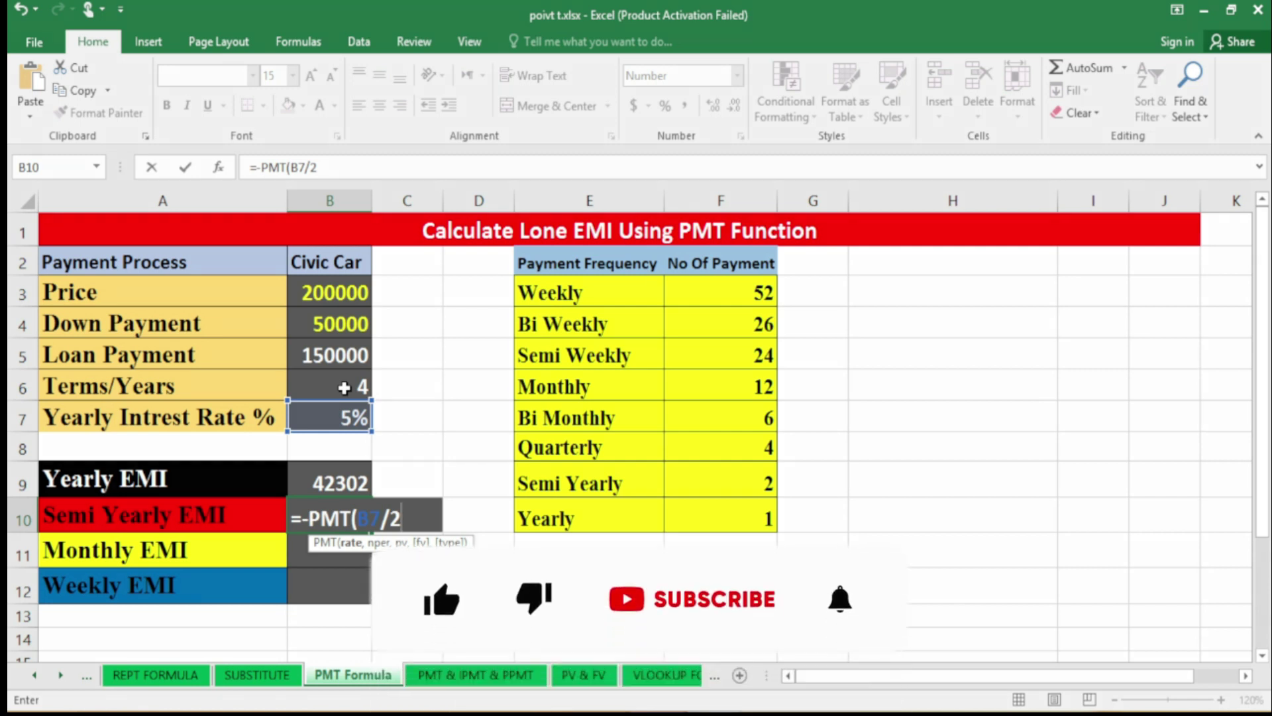
type(",")
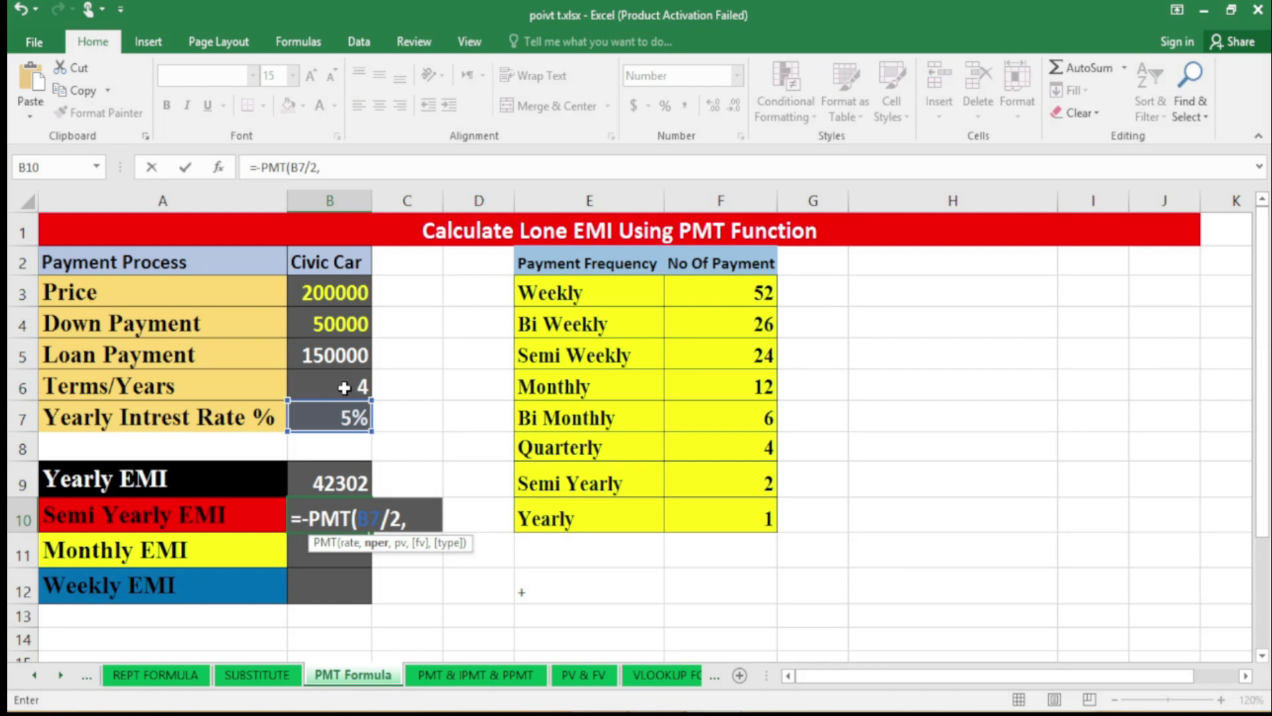
type("8,")
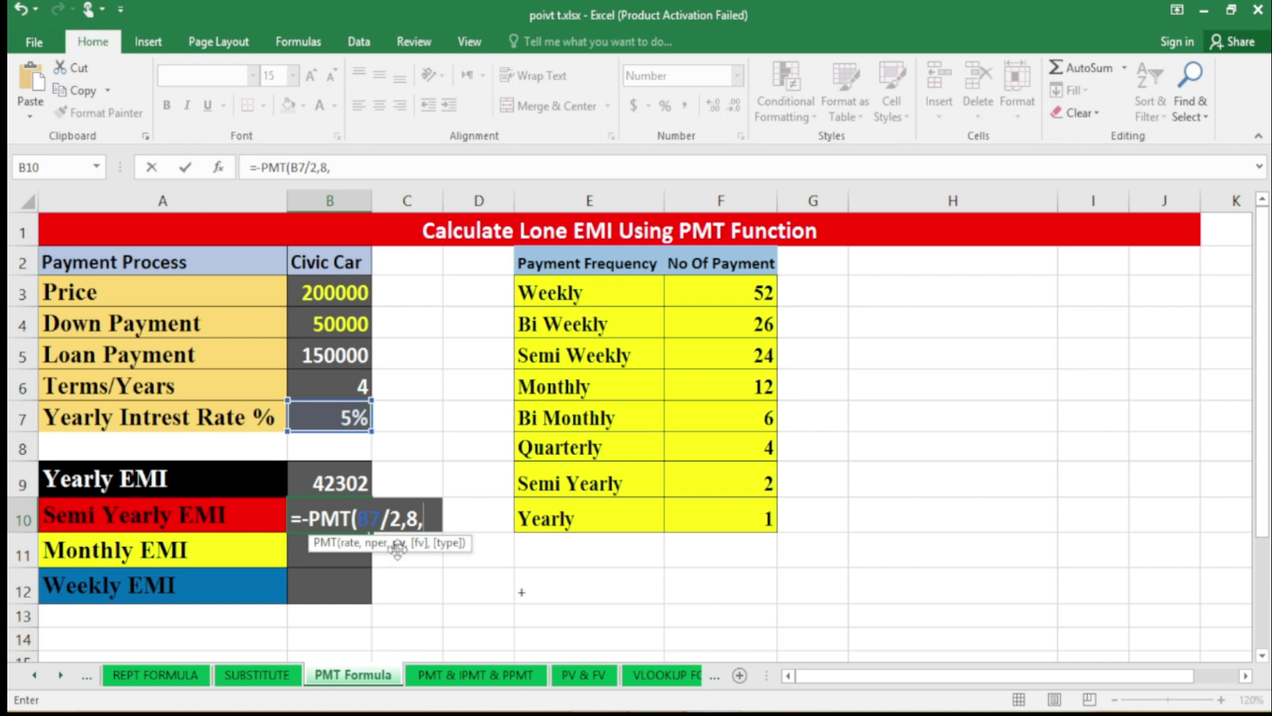
left_click(340, 355)
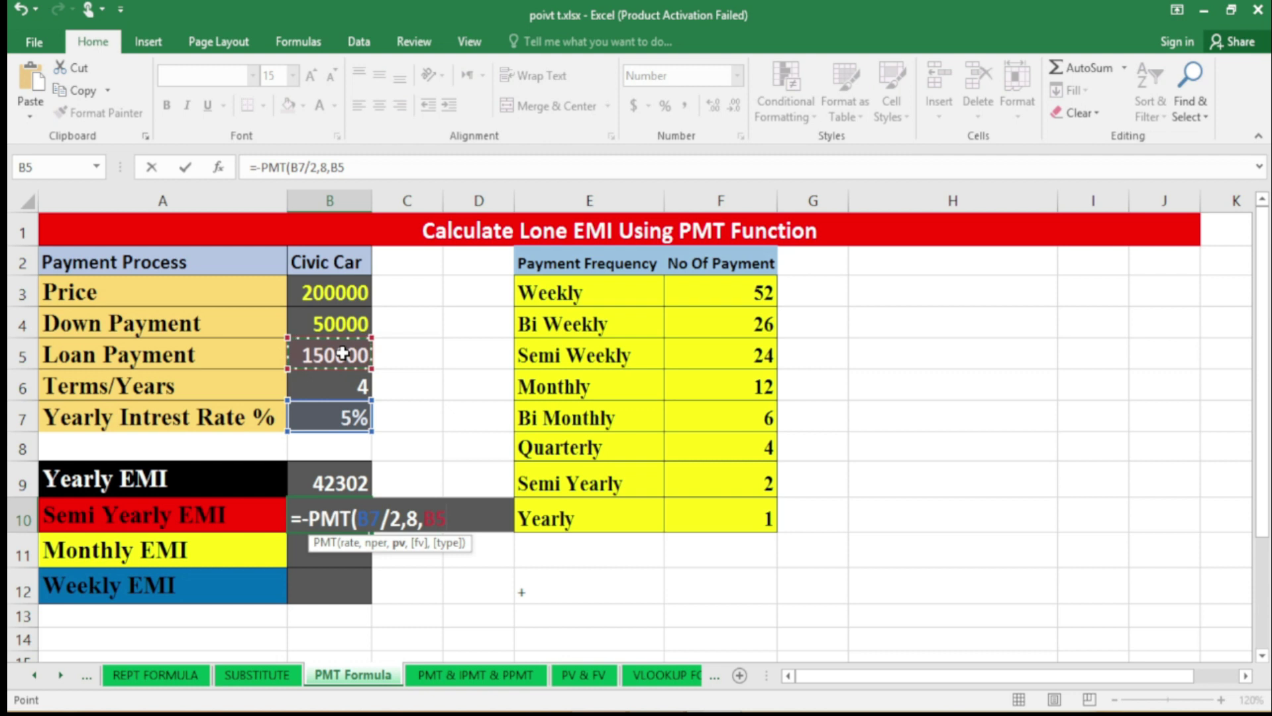
key("Return")
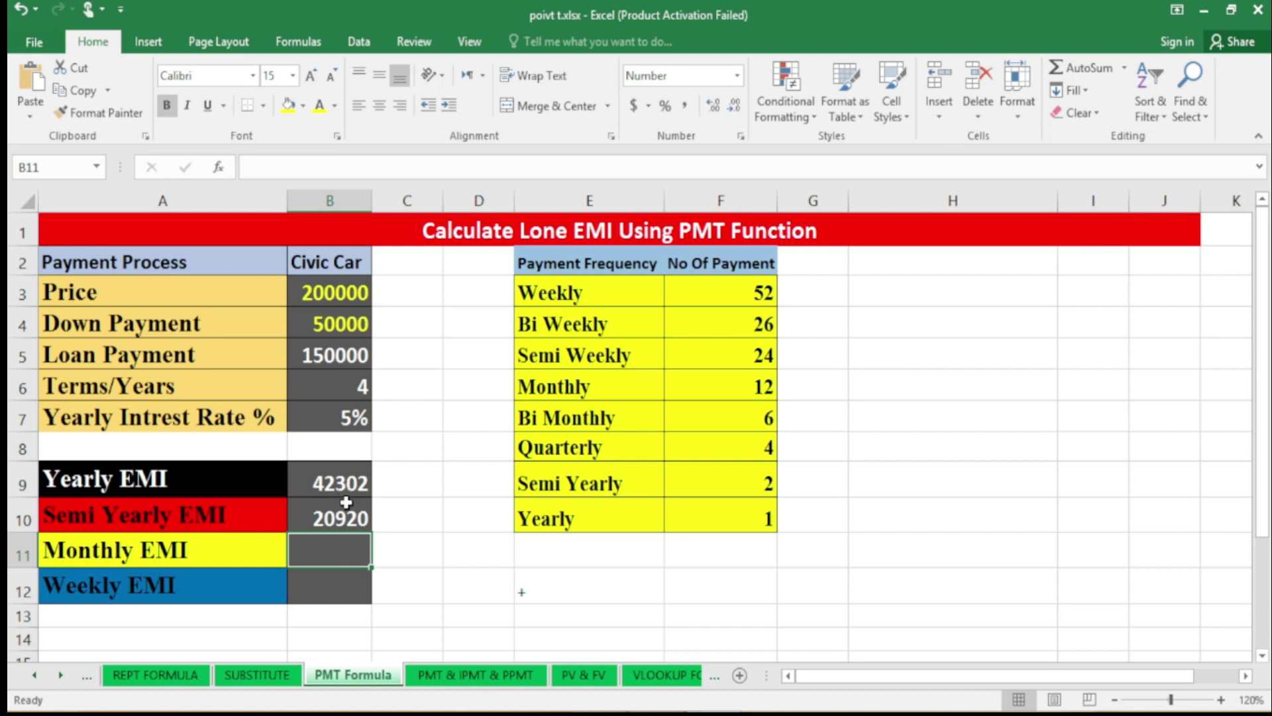
left_click(316, 519)
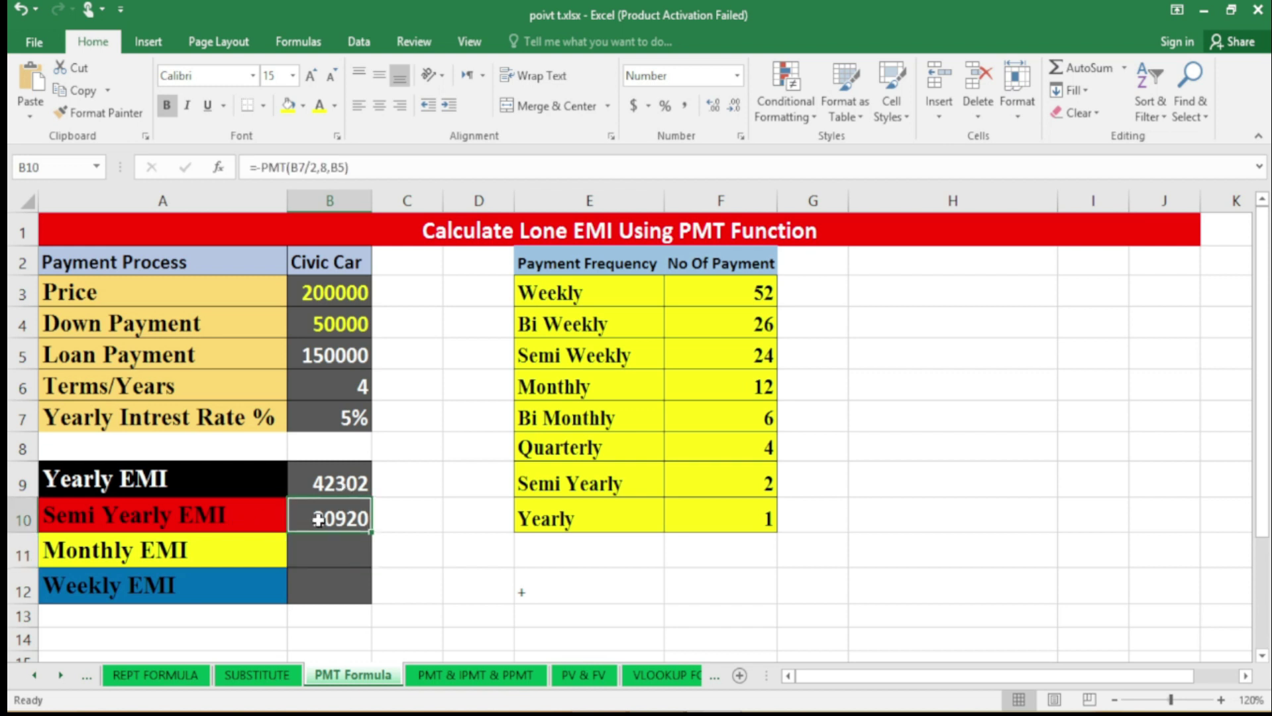
Calculate the Monthly EMI in B11 with the formula =-PMT(B7/12,48,B5).
left_click(334, 551)
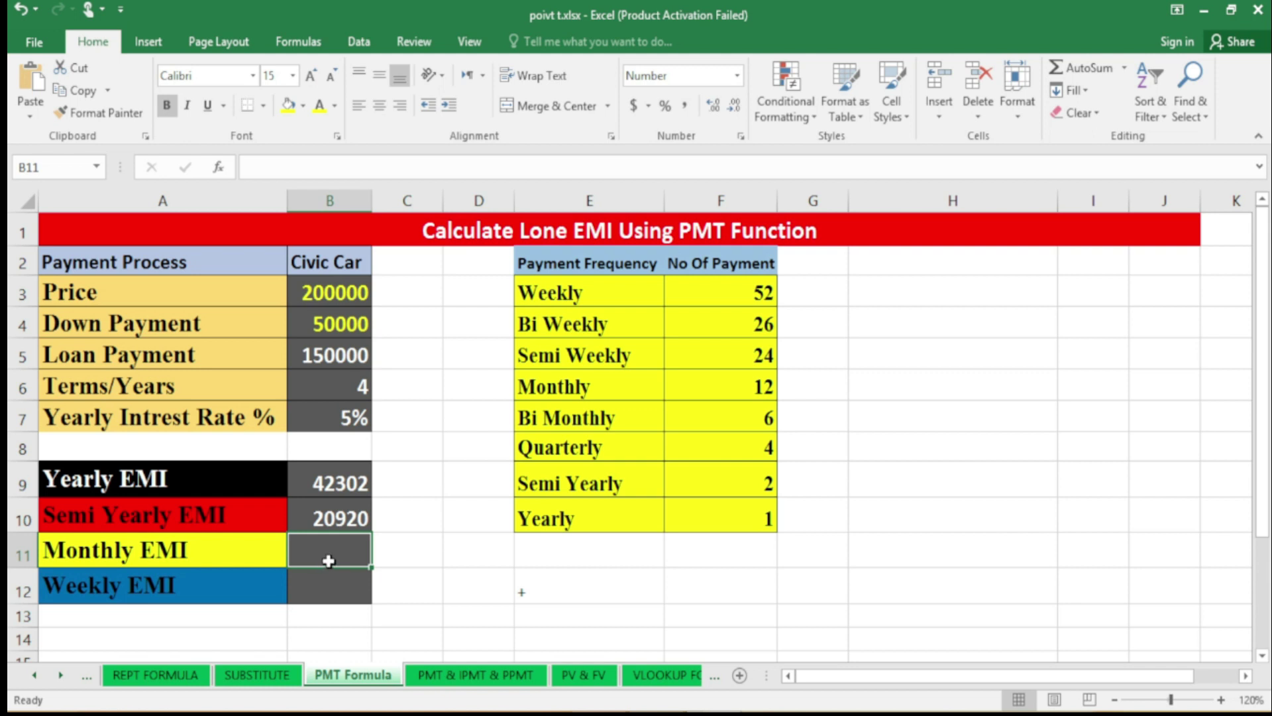
type("=-")
type("pm")
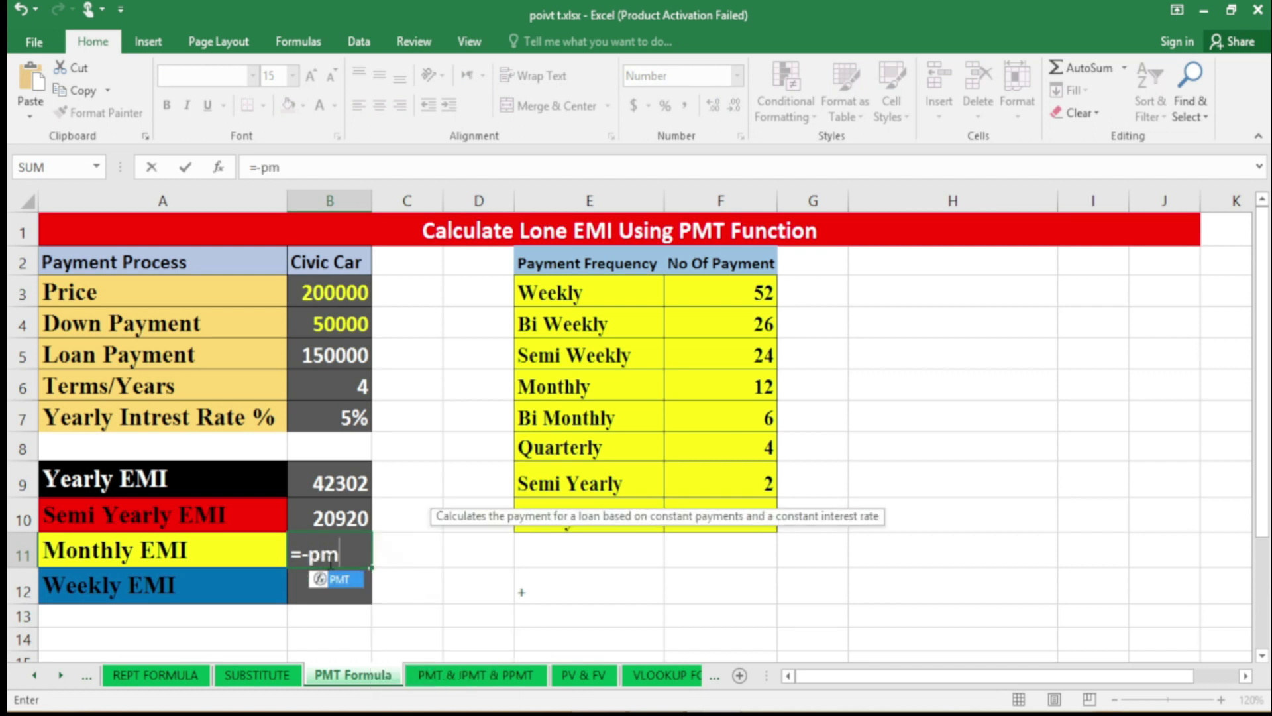
key("Tab")
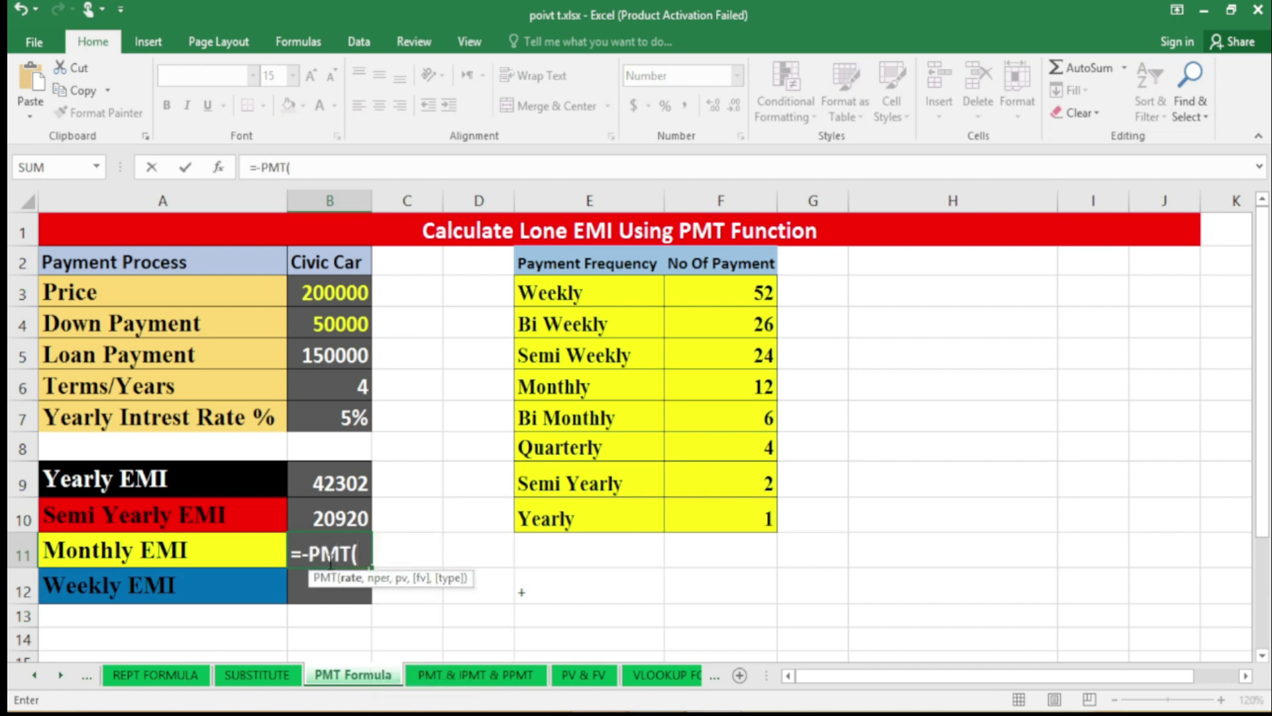
left_click(306, 418)
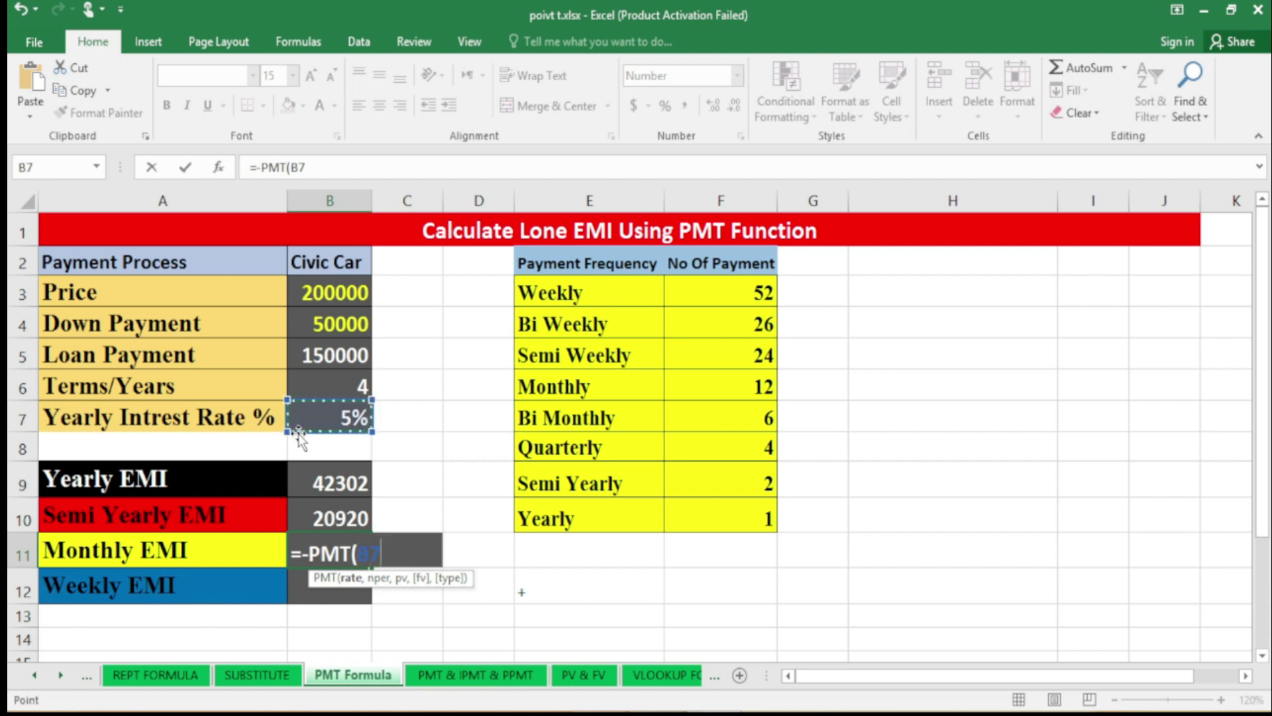
type("/")
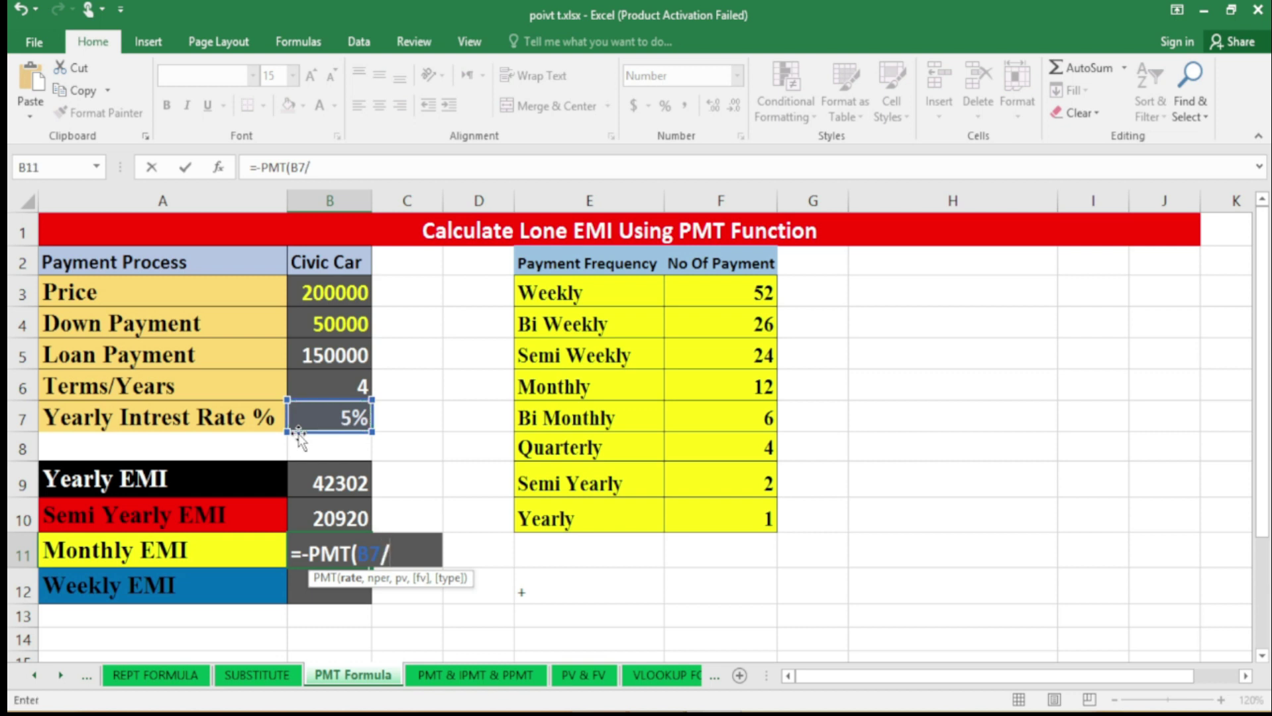
type("12")
type(",")
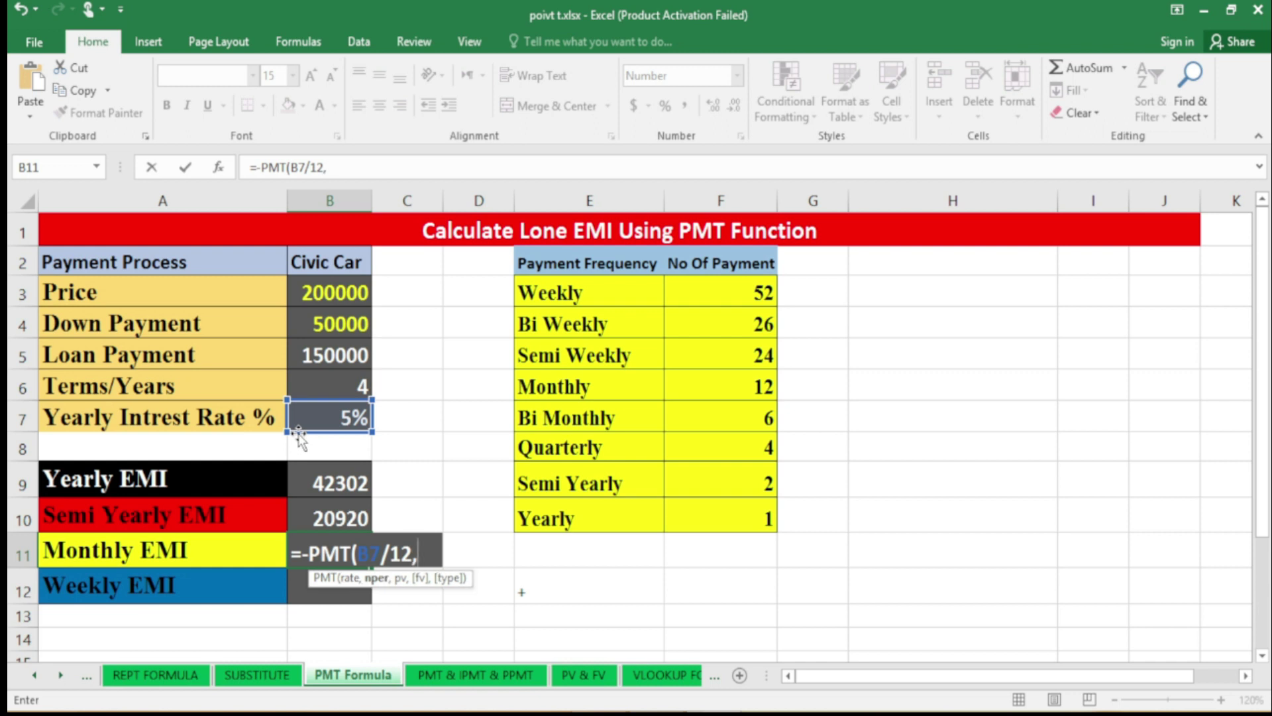
type("48,")
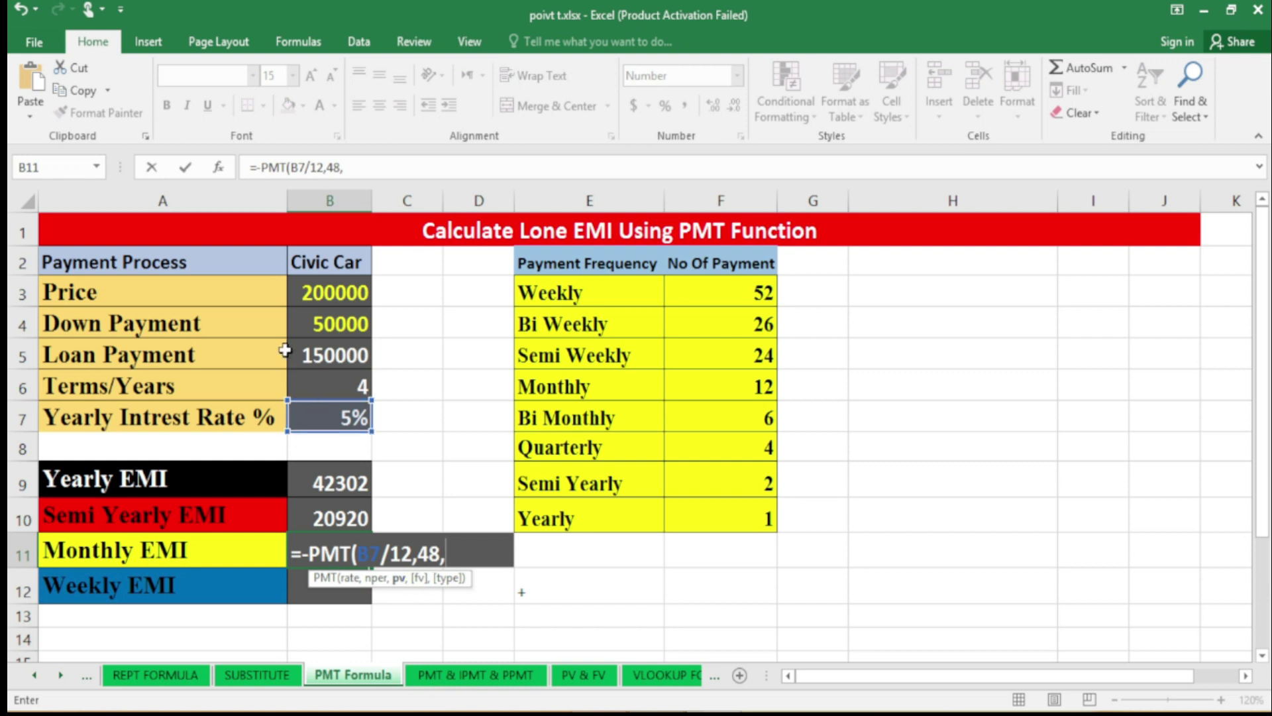
left_click(314, 362)
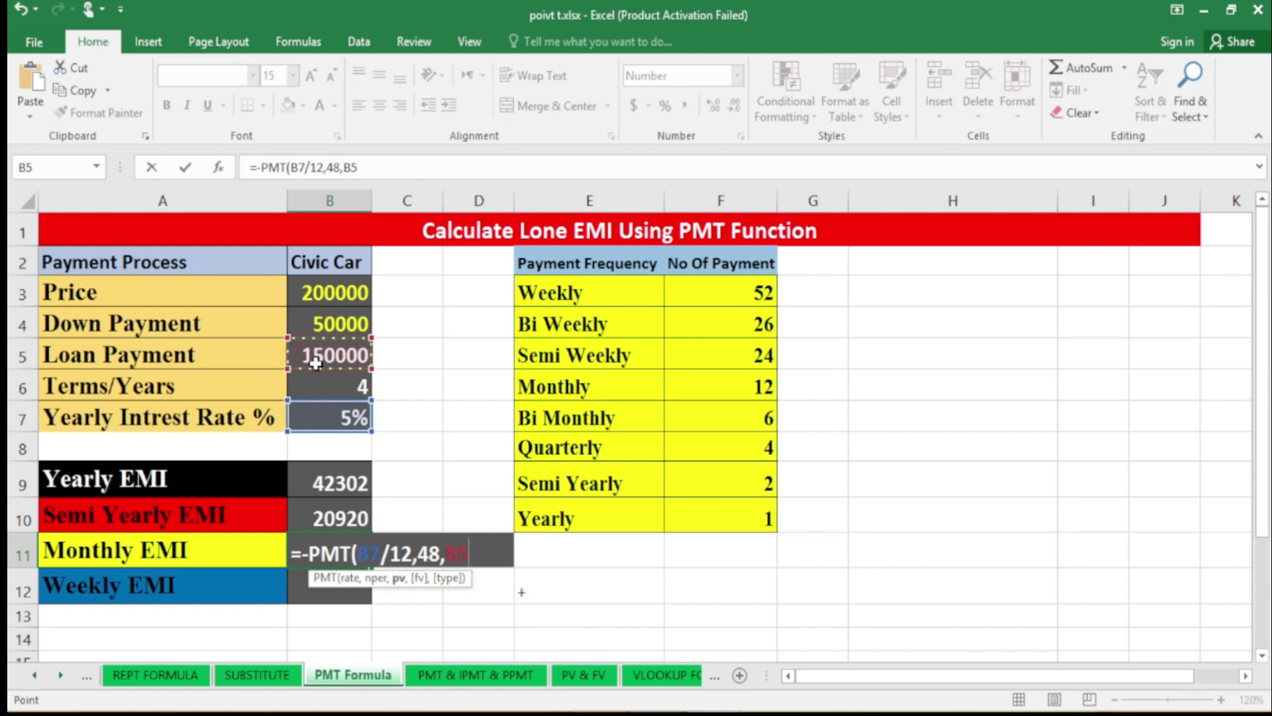
key("ctrl+Return")
key("Return")
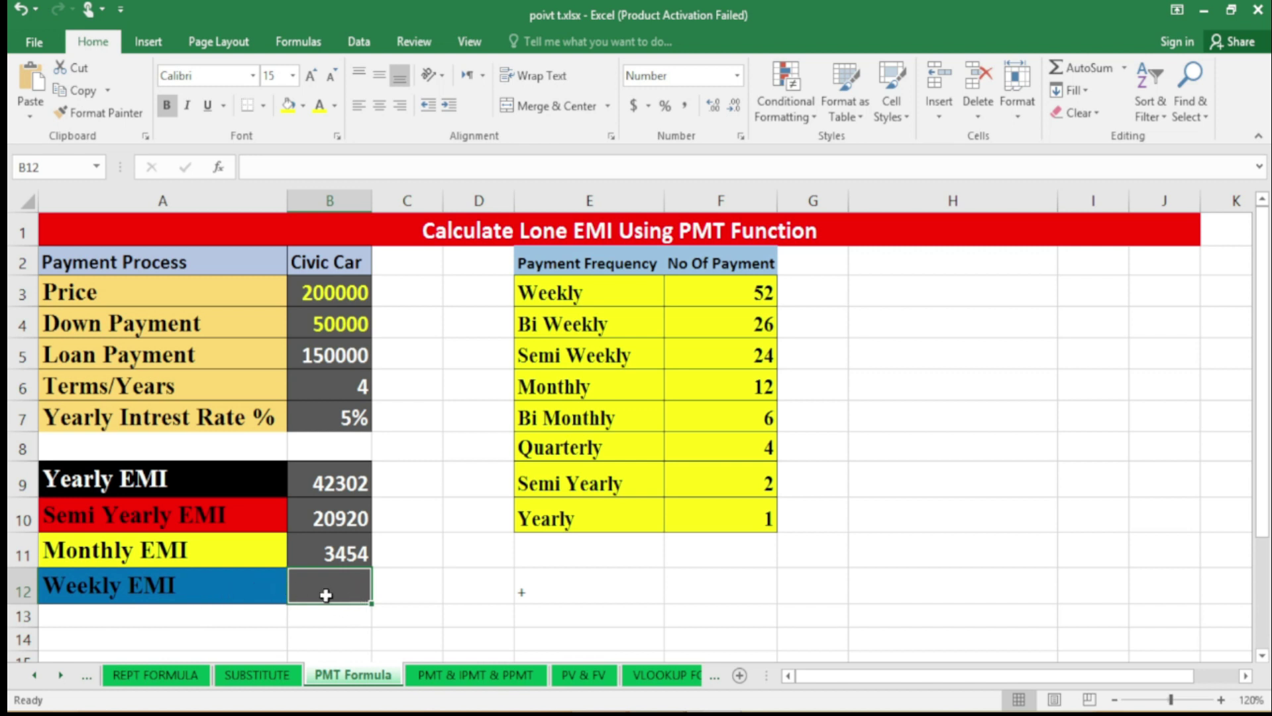
Begin the Weekly EMI formula in B12 with a negated PMT function and B7/52 as its rate argument.
type("=-")
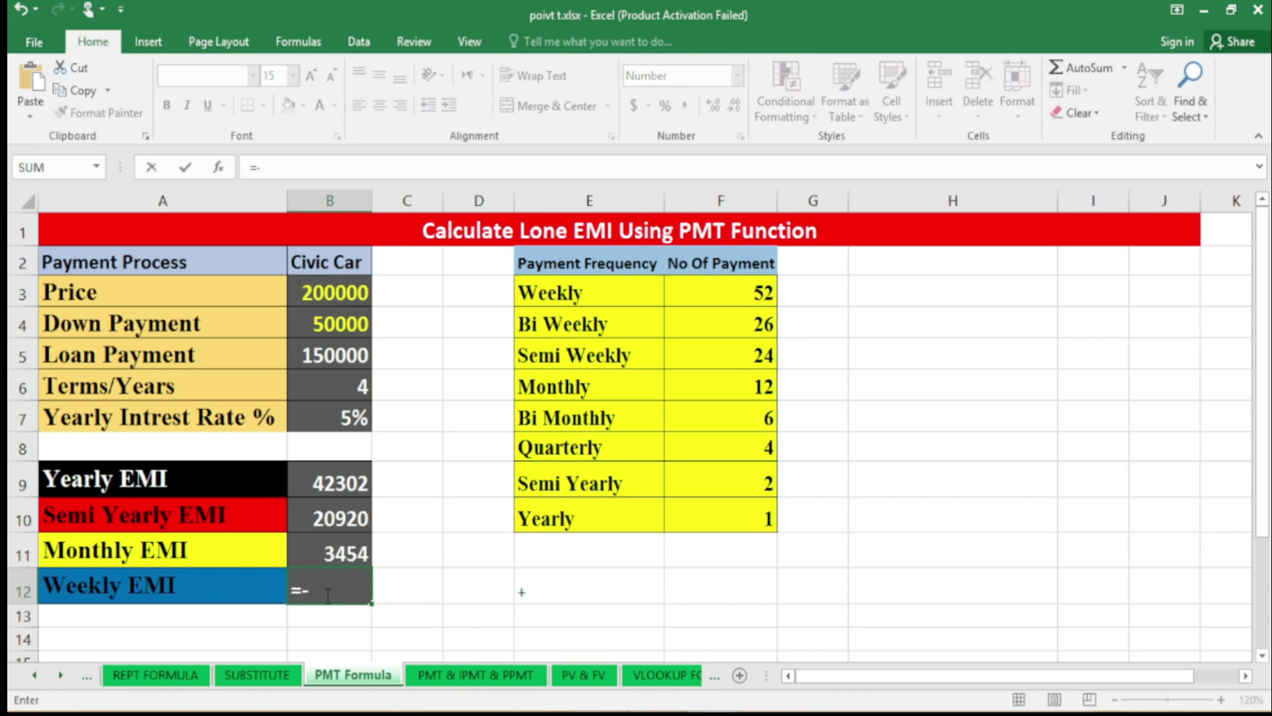
type("pmt")
key("Tab")
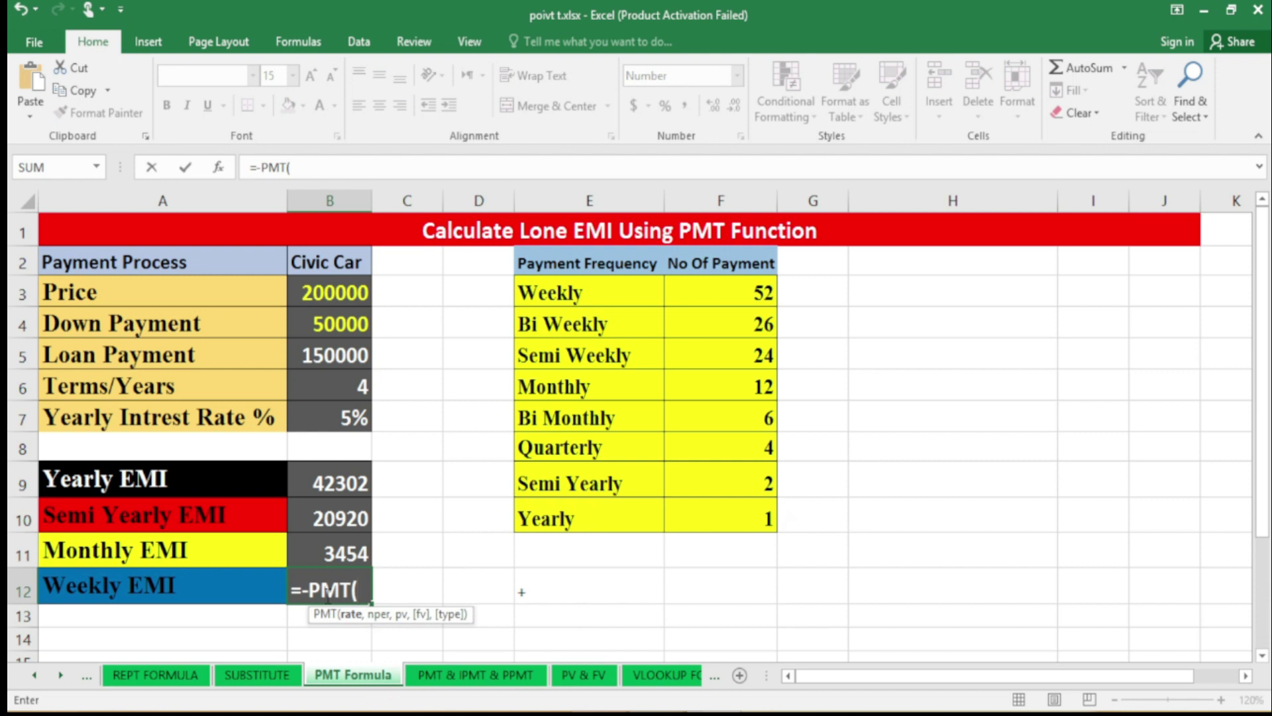
left_click(329, 418)
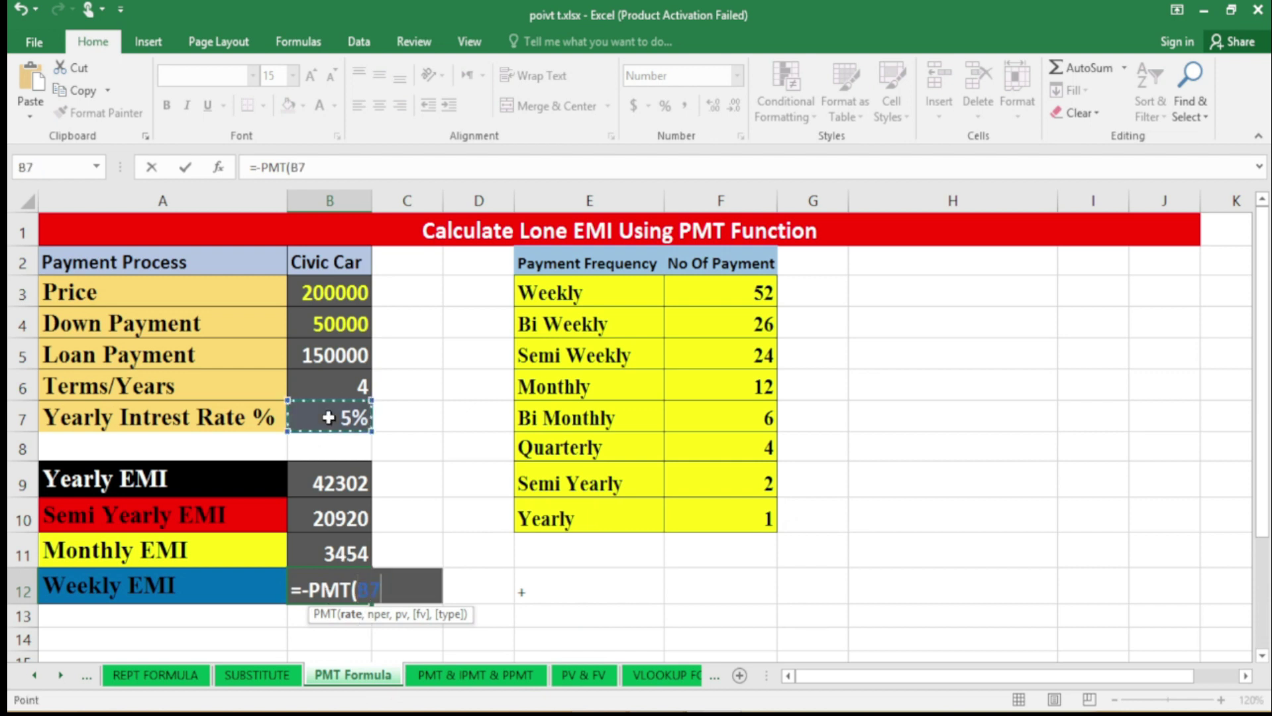
type("/")
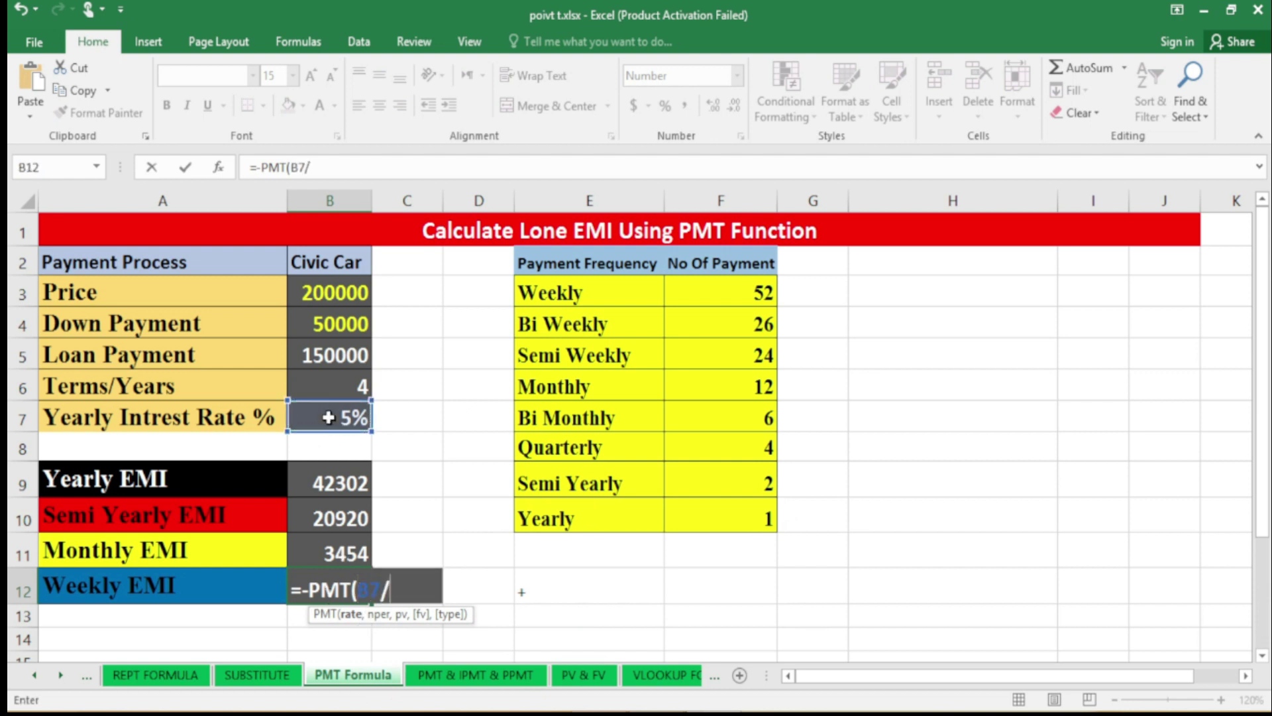
type("208")
key("BackSpace")
key("BackSpace")
key("BackSpace")
type("52,")
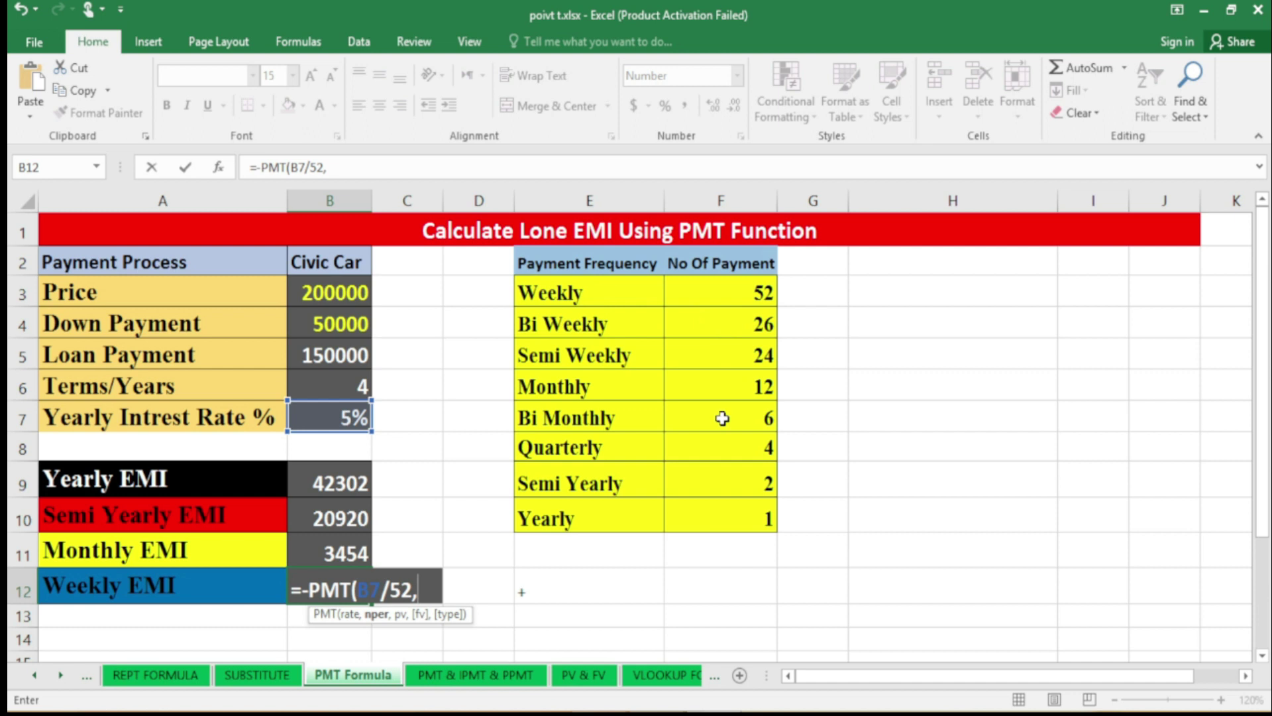
left_click_drag(559, 283, 727, 517)
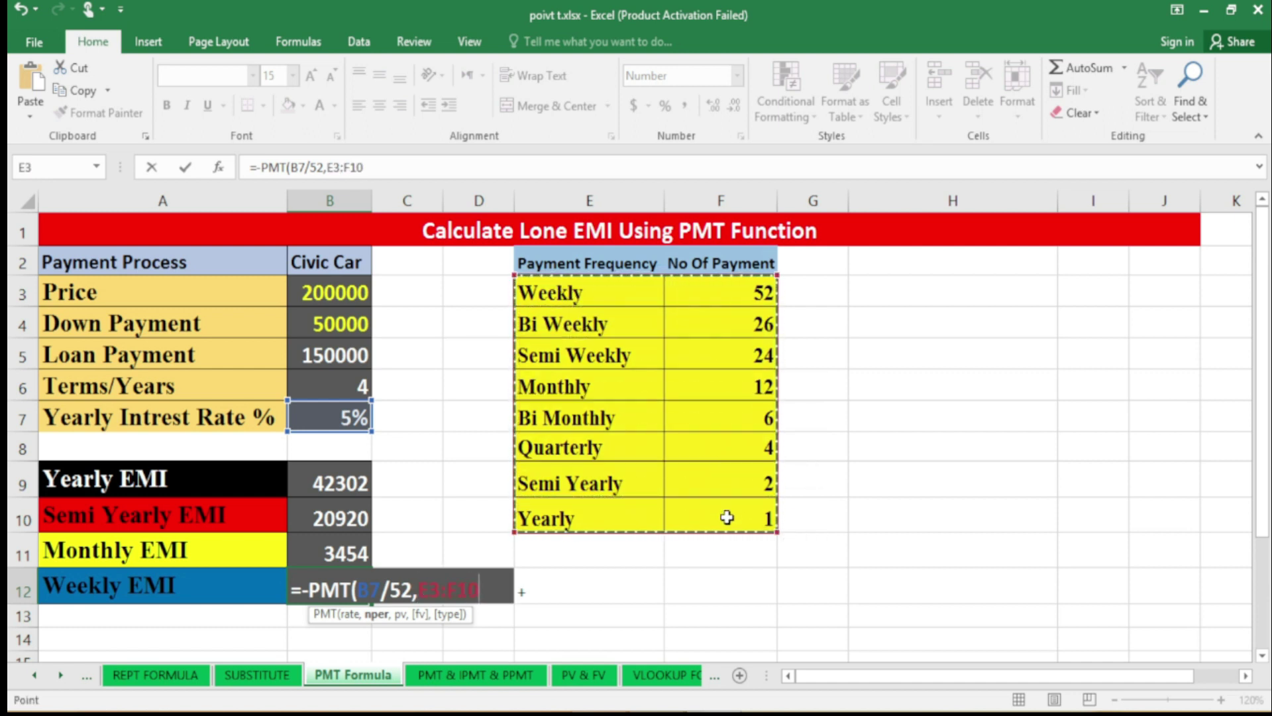
key("BackSpace")
key("BackSpace")
key("BackSpace")
key("BackSpace")
key("BackSpace")
key("BackSpace")
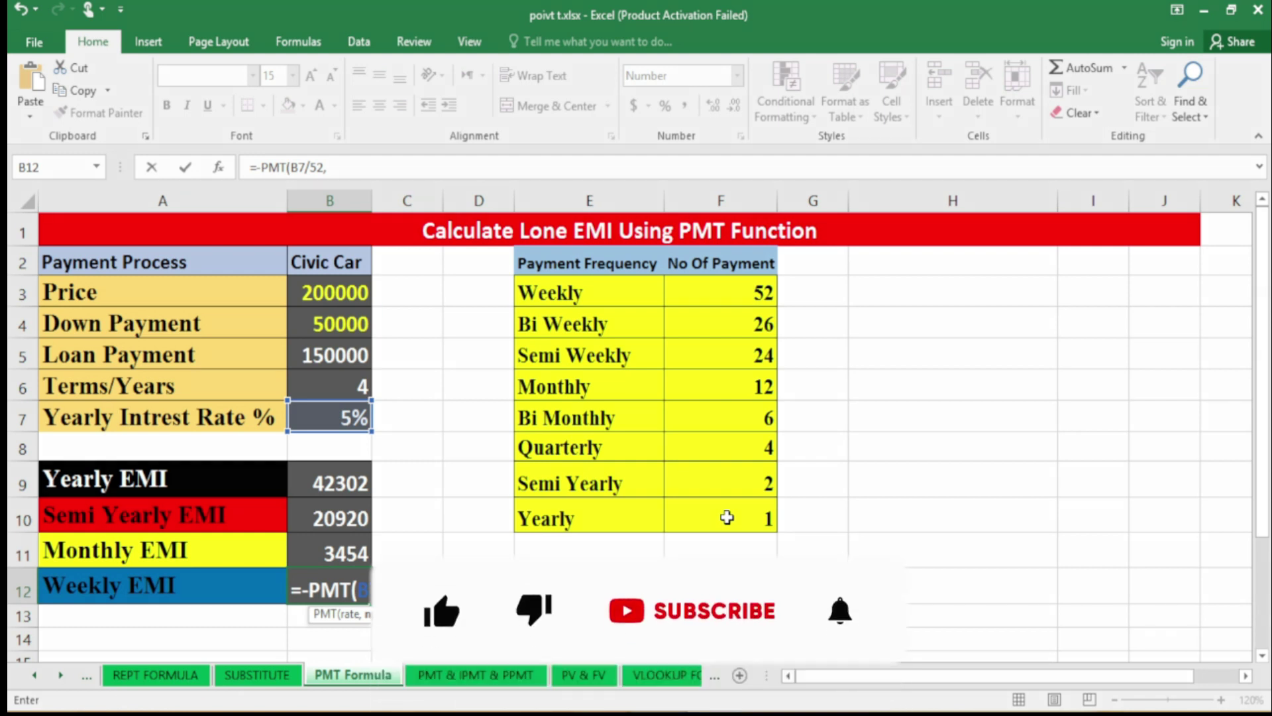
Complete the Weekly EMI formula with 208 periods and the loan amount in B5, so it reads =-PMT(B7/52,208,B5).
type("208,")
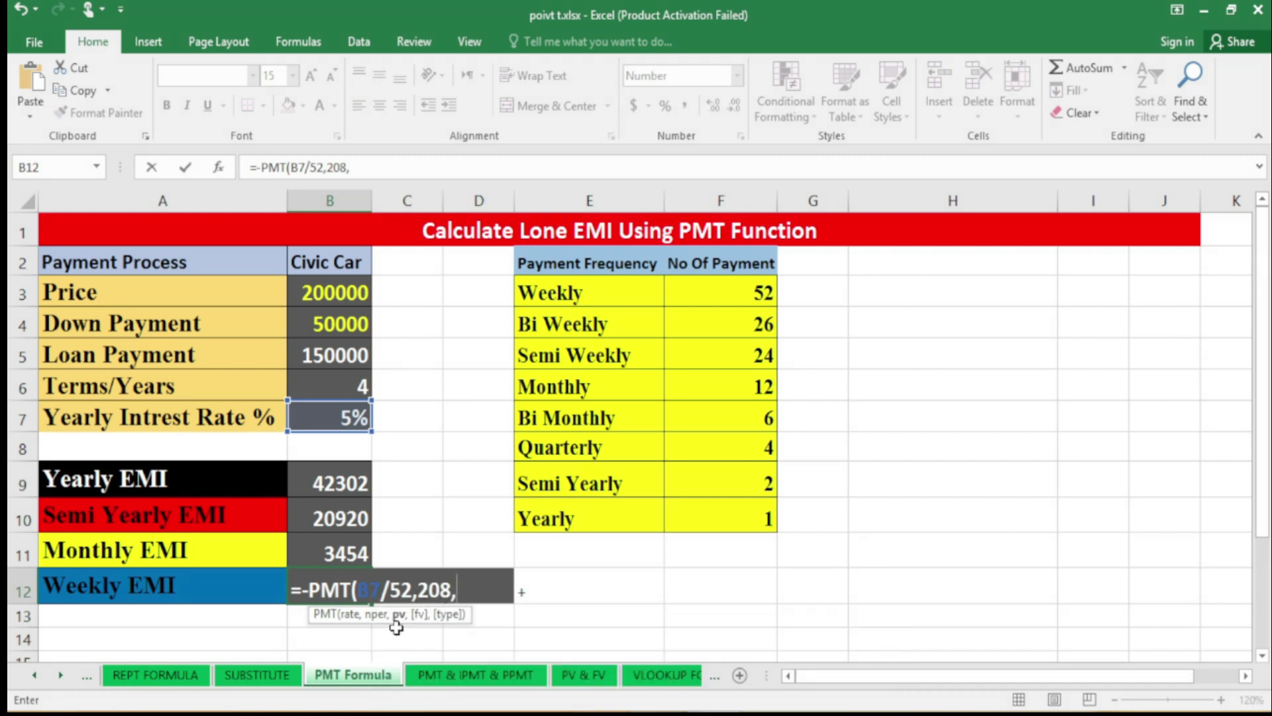
left_click(343, 363)
type(")")
key("Return")
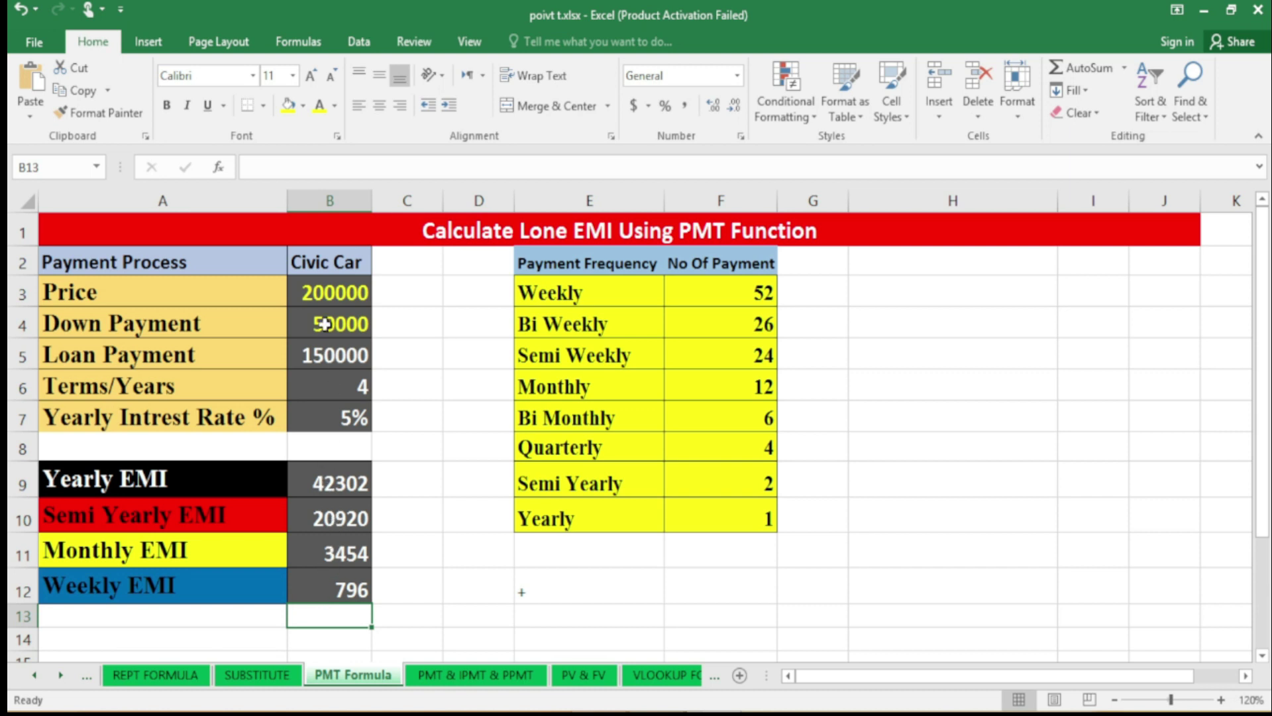
left_click(341, 589)
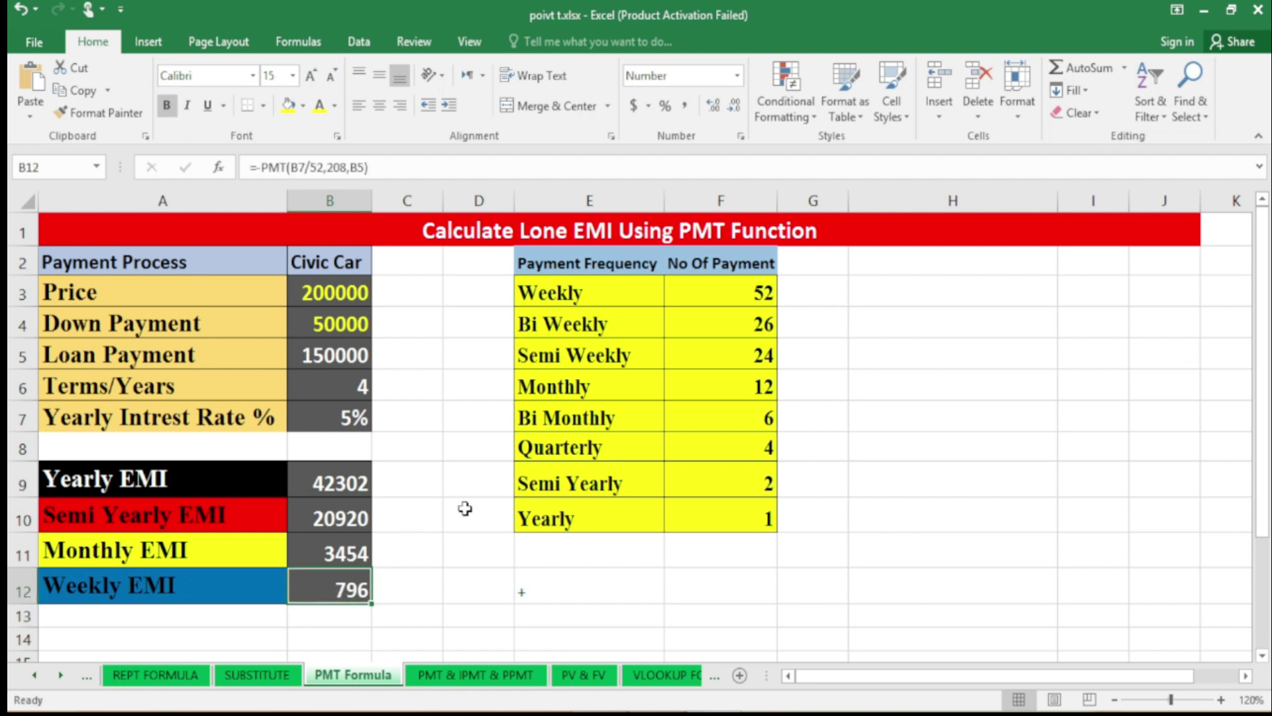